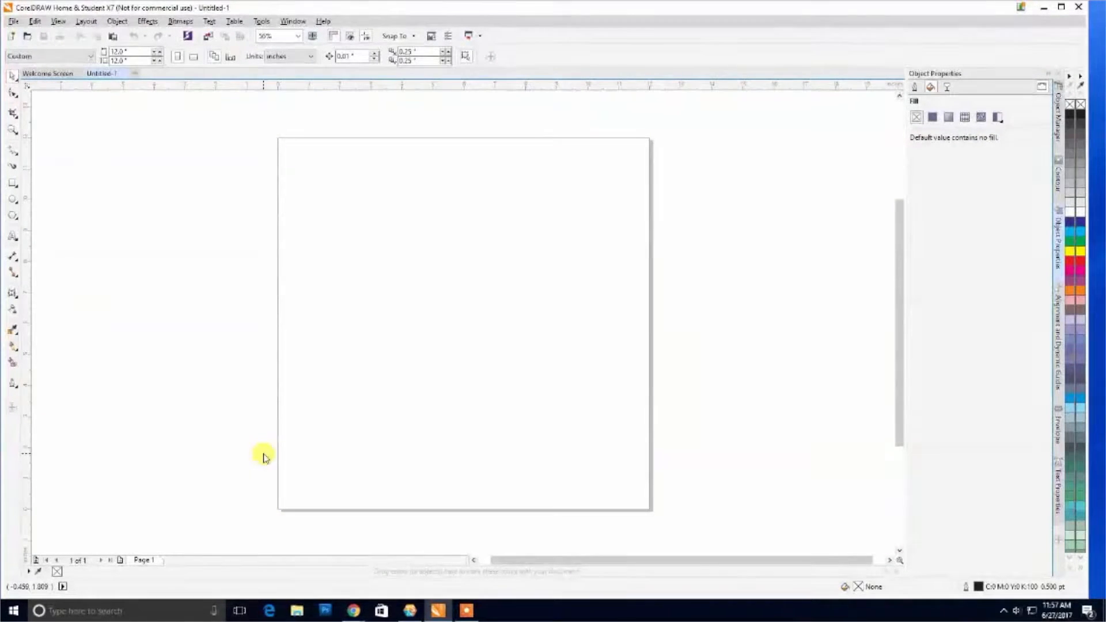
Review the Pick tool variants and the available file, edit, object, bitmap, table and window commands
left_click(14, 77)
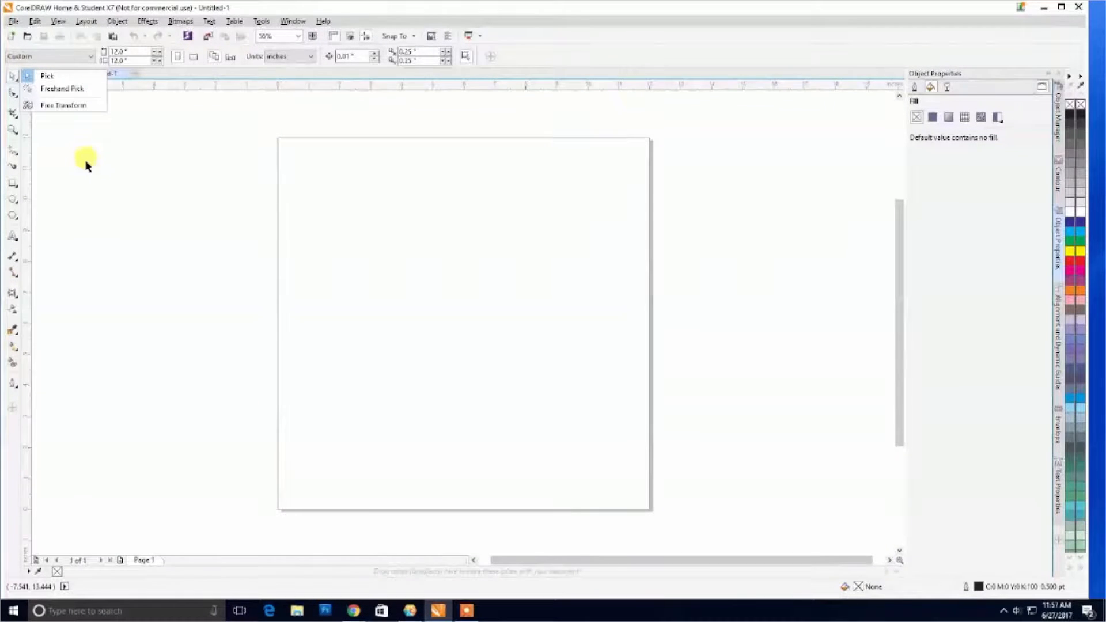
left_click(85, 165)
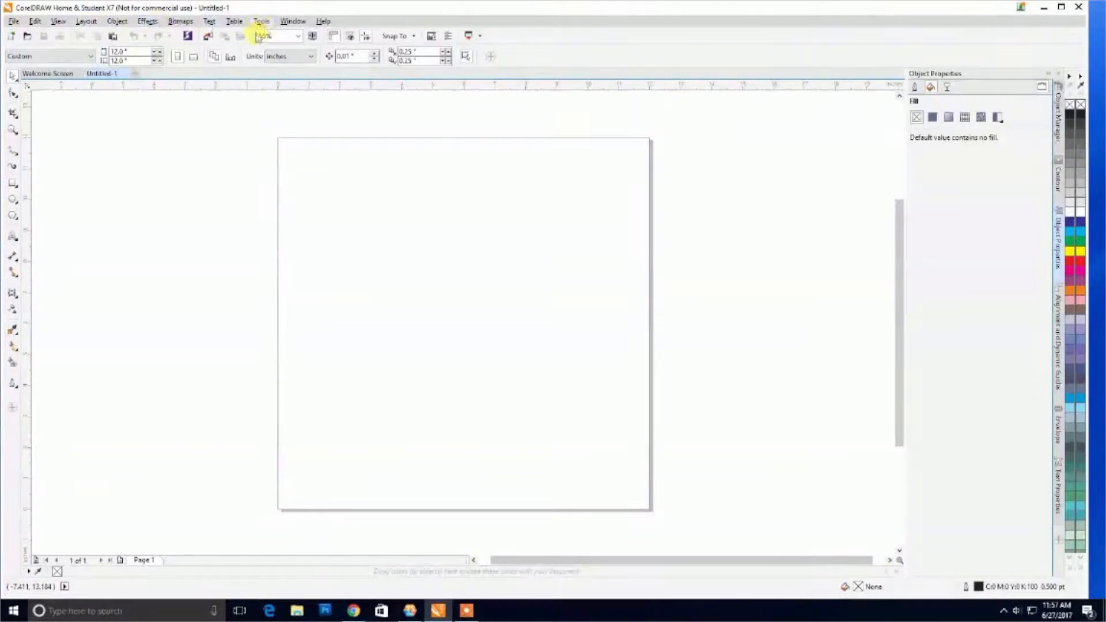
left_click(13, 22)
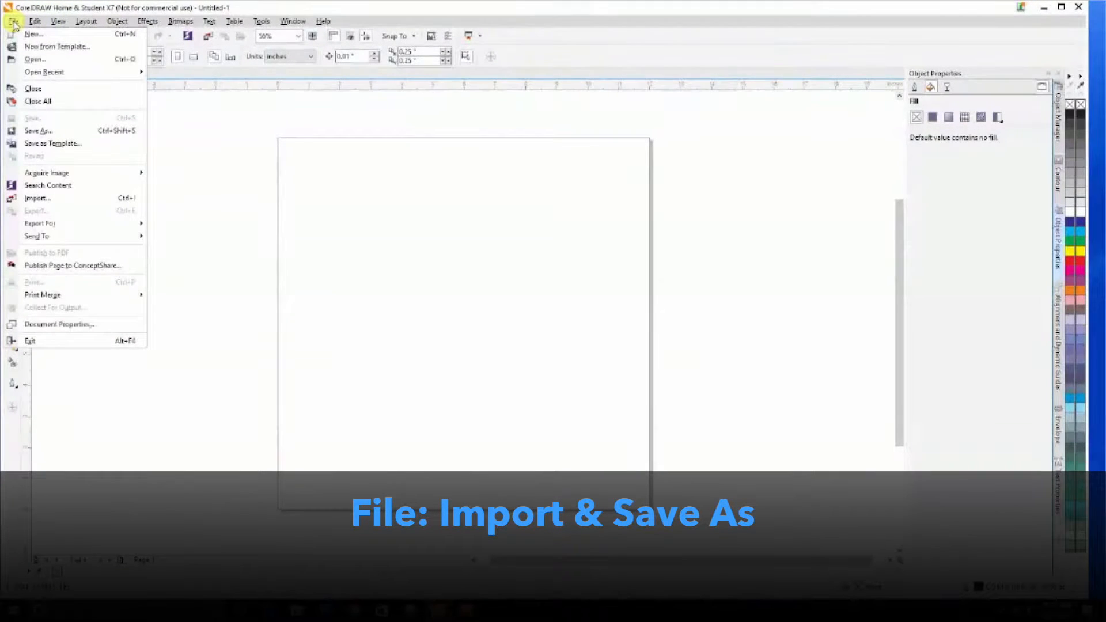
mouse_move(34, 23)
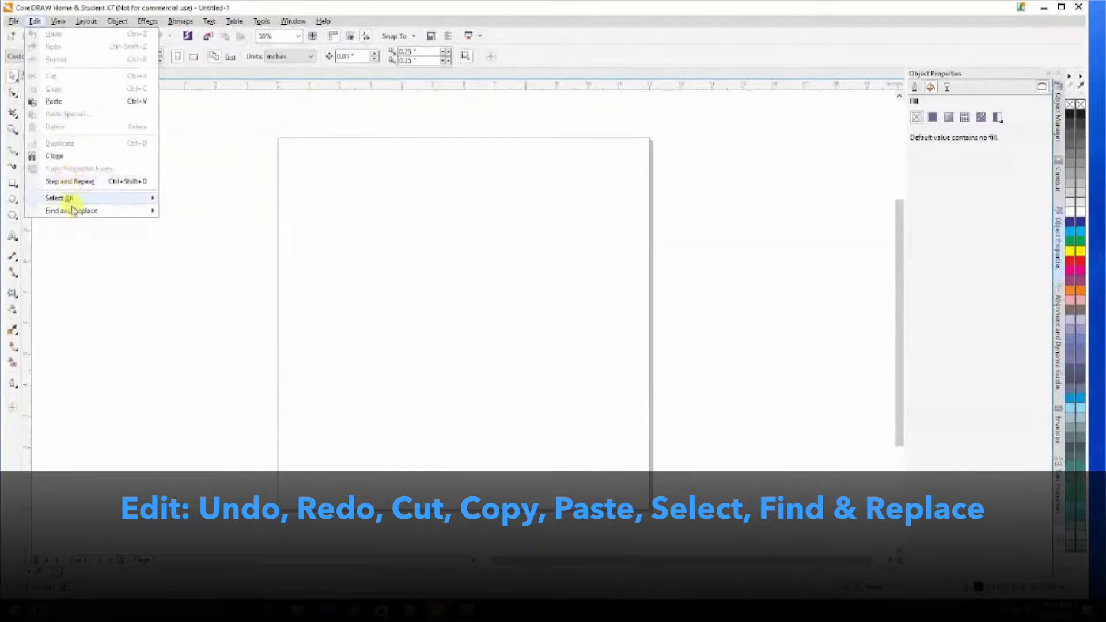
mouse_move(67, 201)
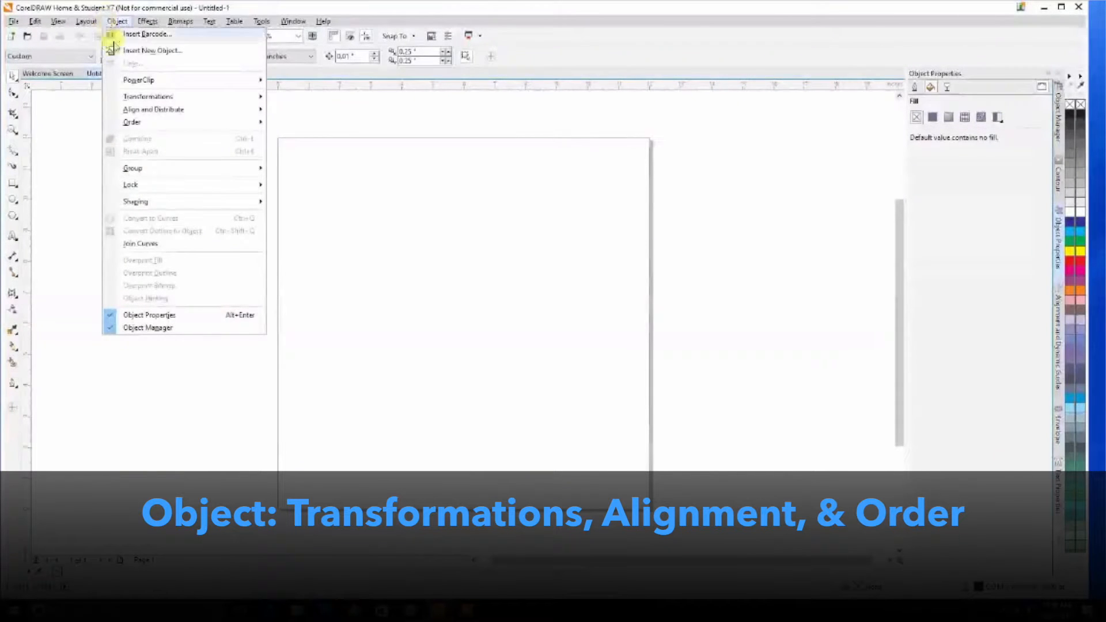
mouse_move(113, 97)
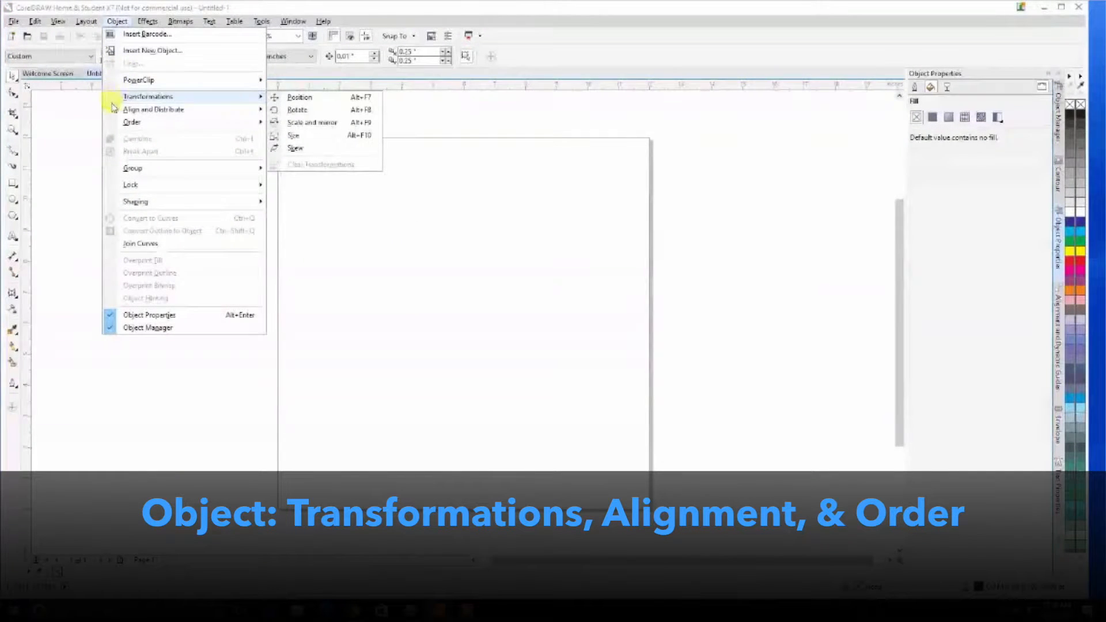
mouse_move(113, 122)
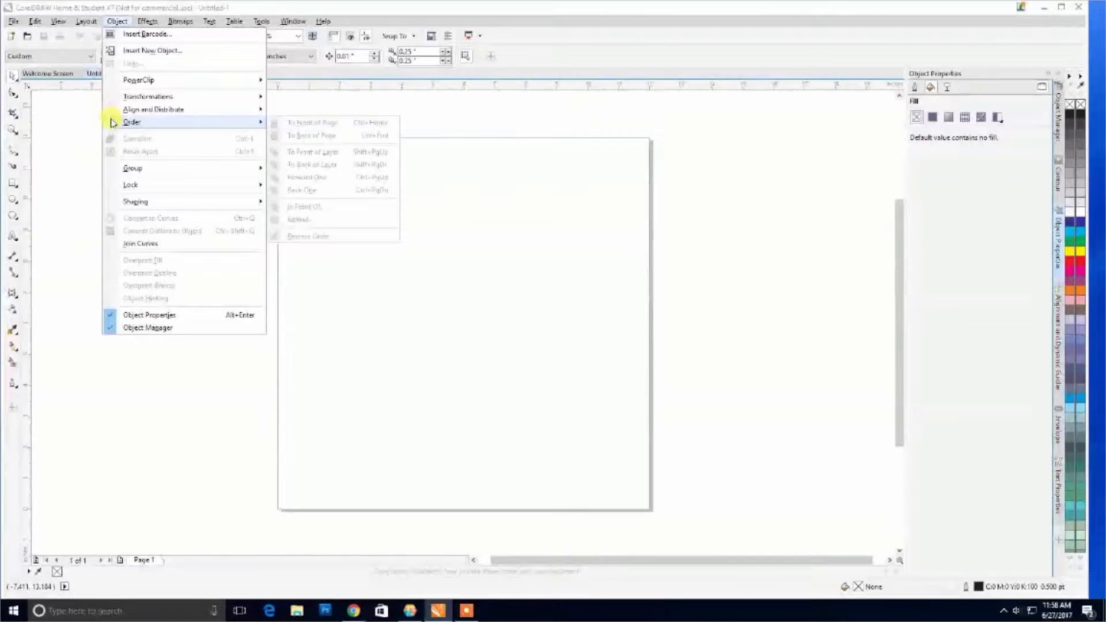
mouse_move(113, 172)
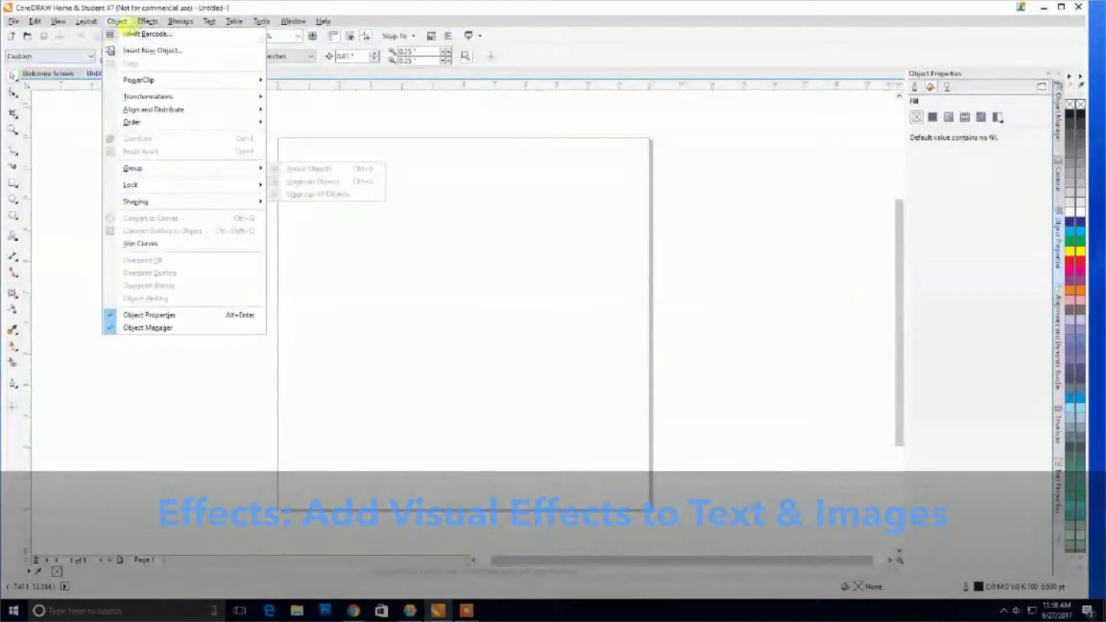
mouse_move(142, 23)
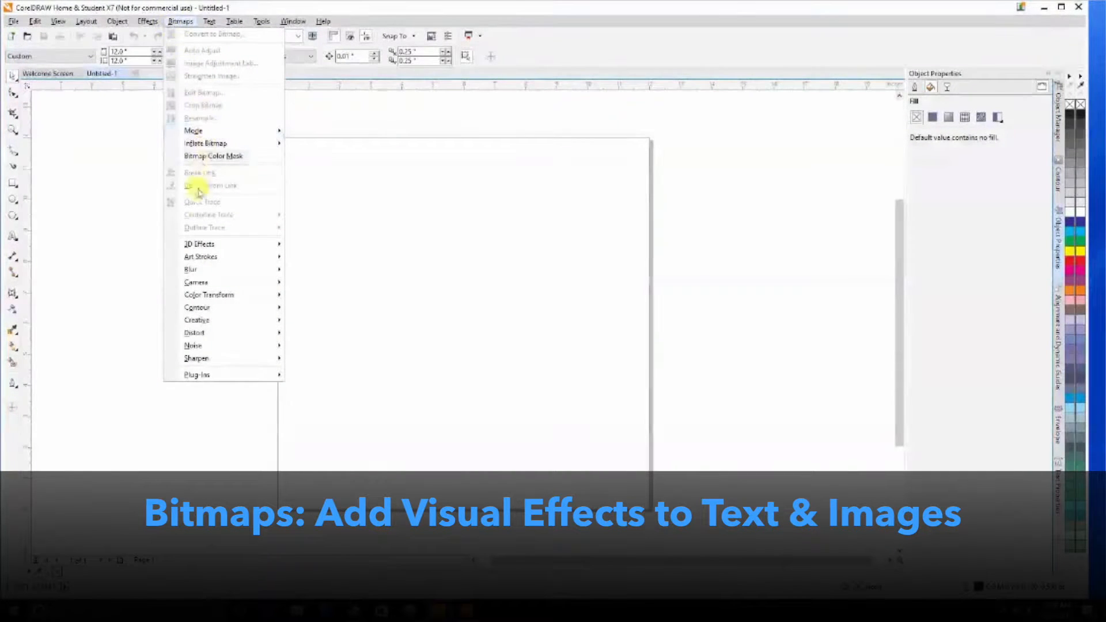
mouse_move(182, 245)
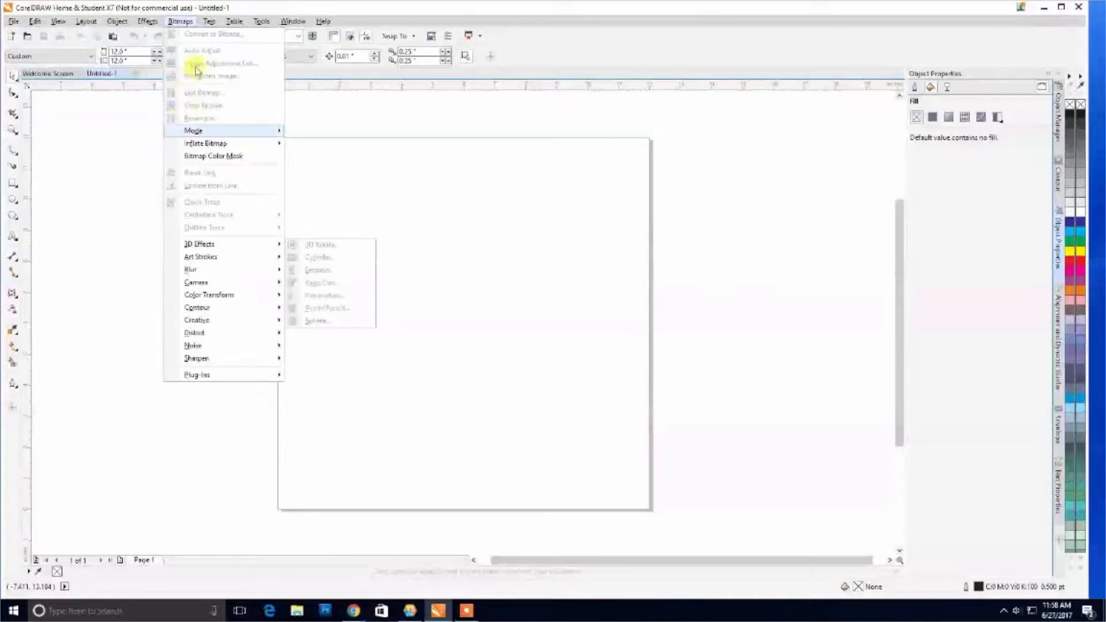
mouse_move(206, 23)
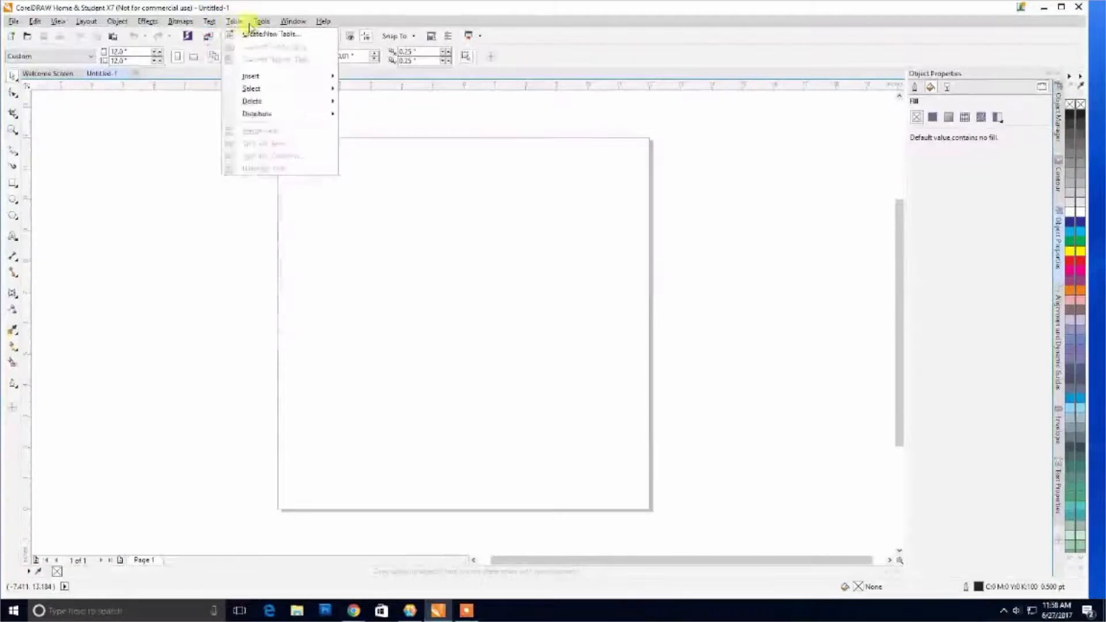
mouse_move(282, 23)
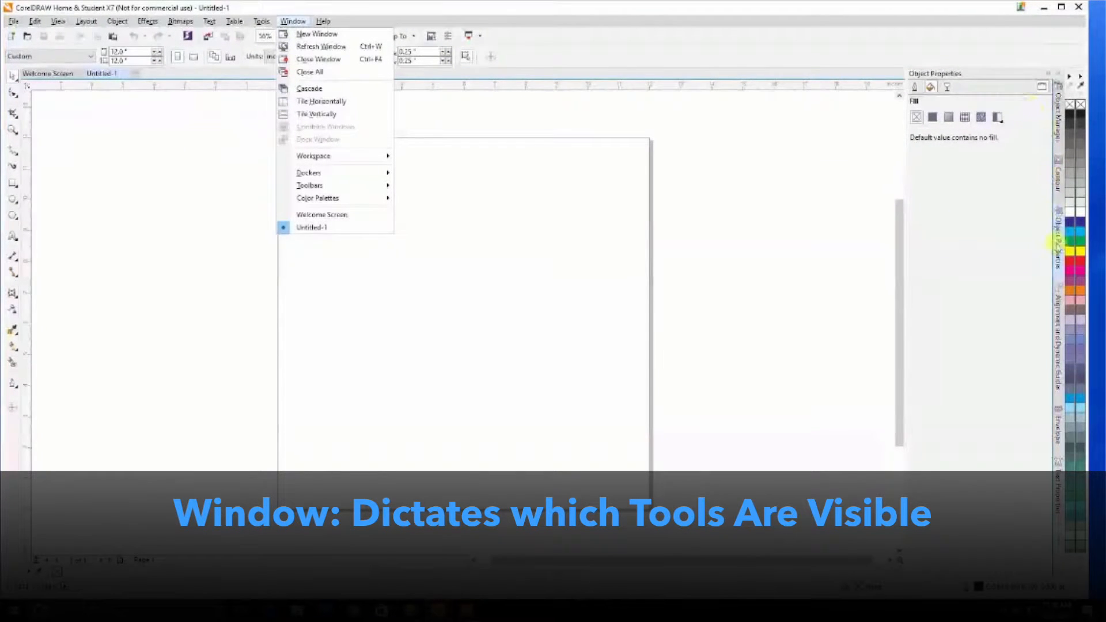
View the Object Manager, Object Properties and Text Properties dockers in turn
left_click(1059, 119)
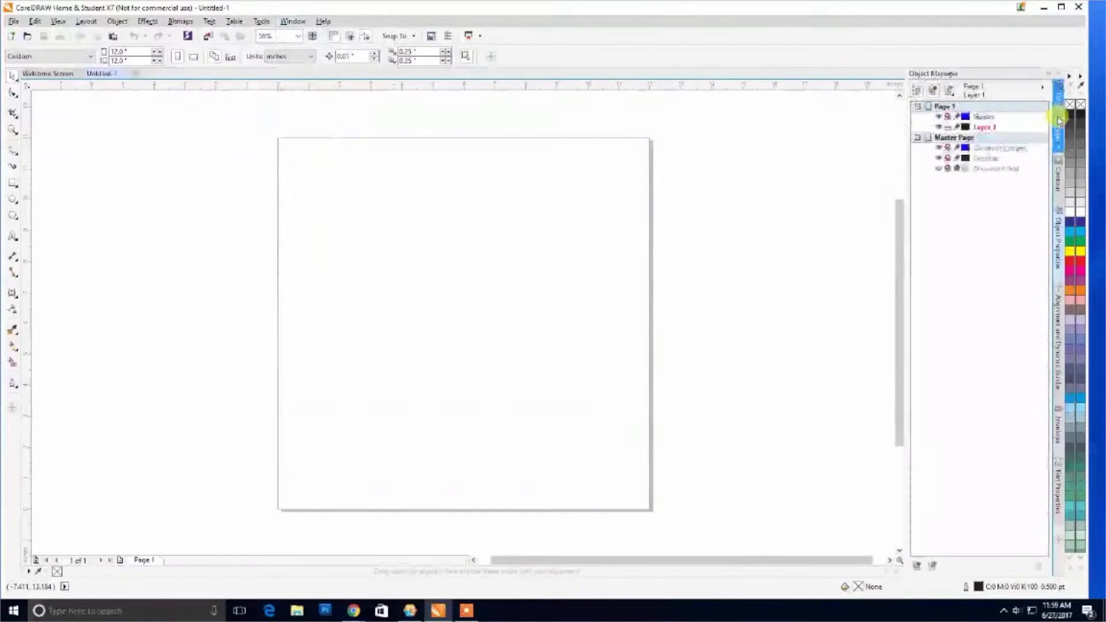
left_click(1058, 234)
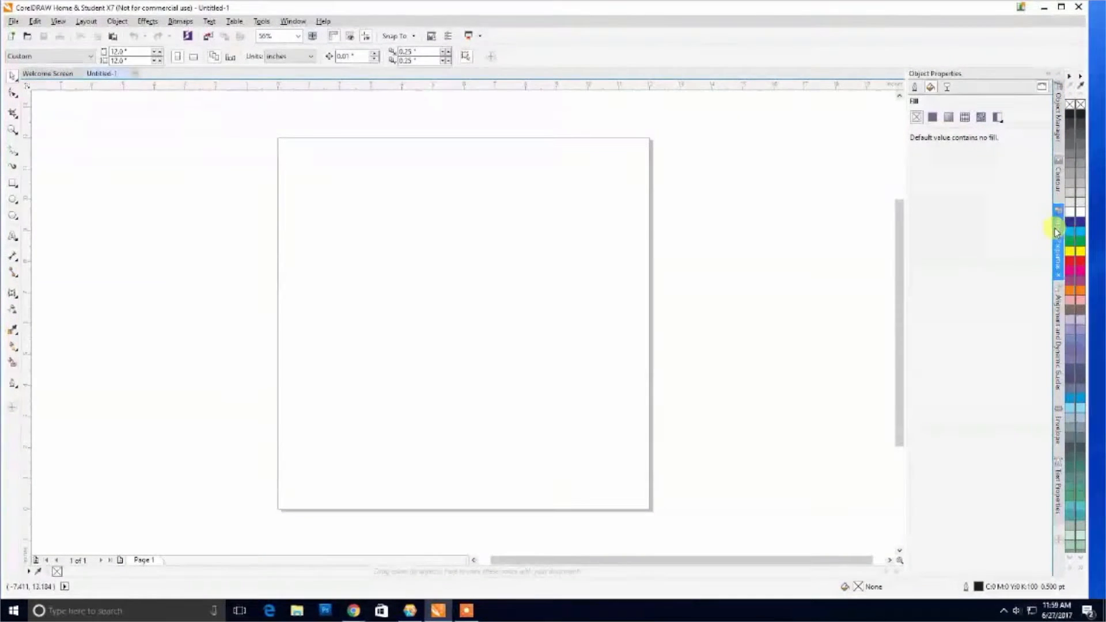
left_click(1059, 474)
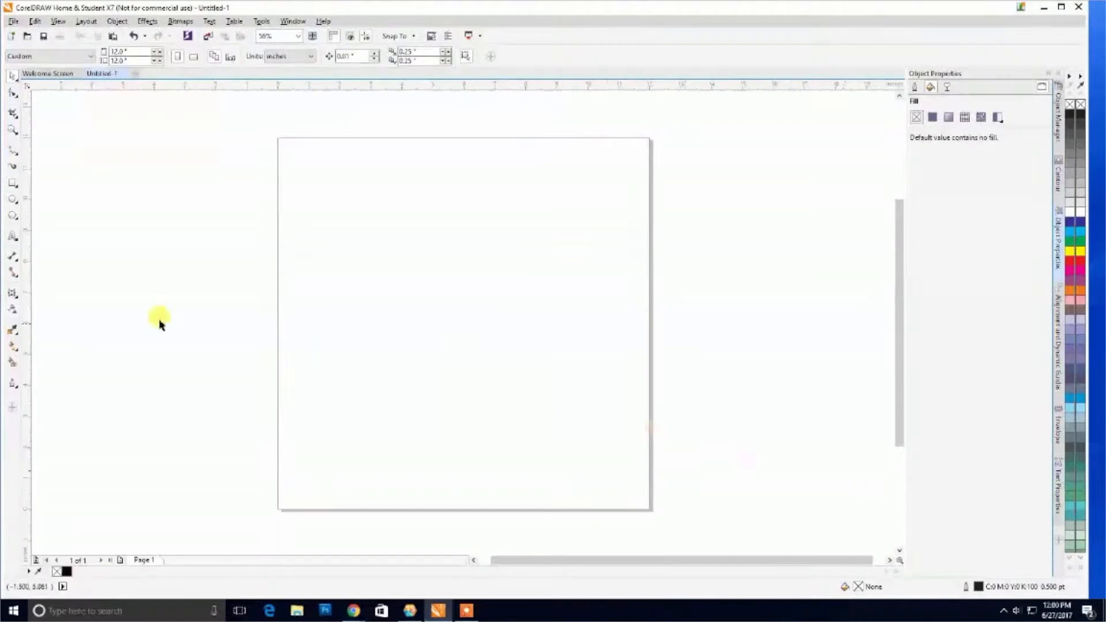
Add the artistic text "THURMAN CAFE" near the page's upper-left corner
left_click(13, 236)
left_click(318, 163)
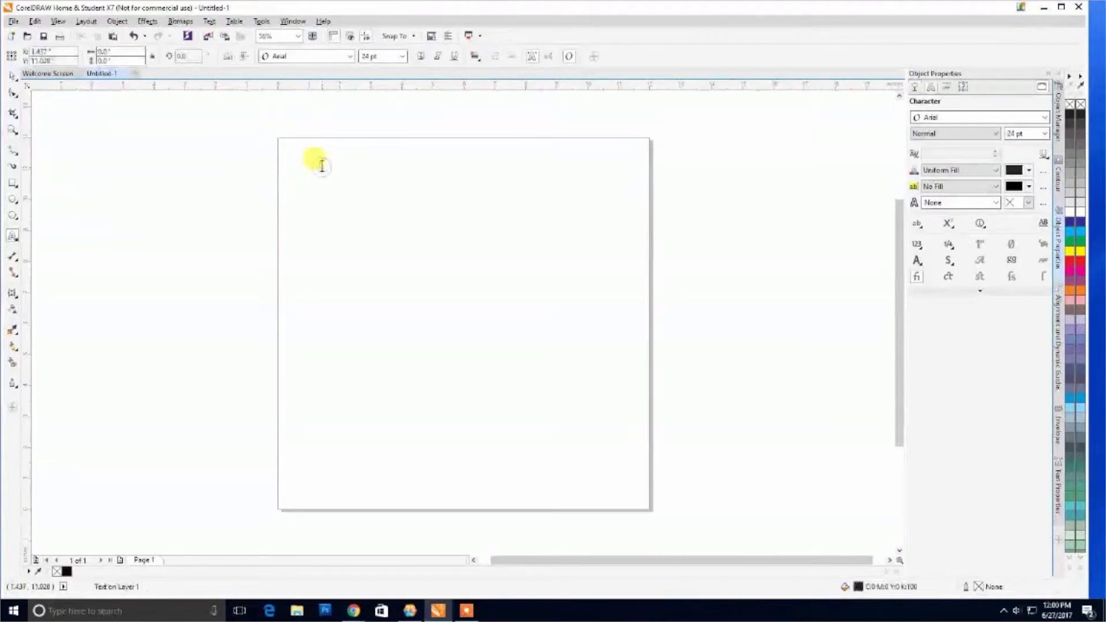
type("THURMAN CAFE")
Change the font of the whole THURMAN CAFE text to Comic Sans MS
triple_click(322, 166)
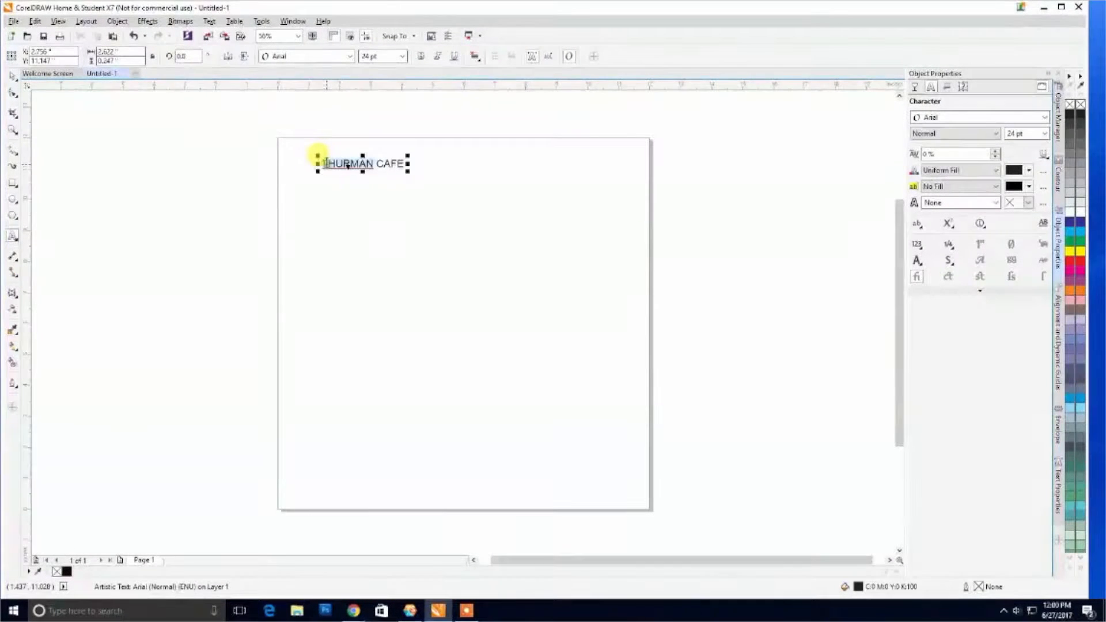
left_click(349, 56)
mouse_move(344, 99)
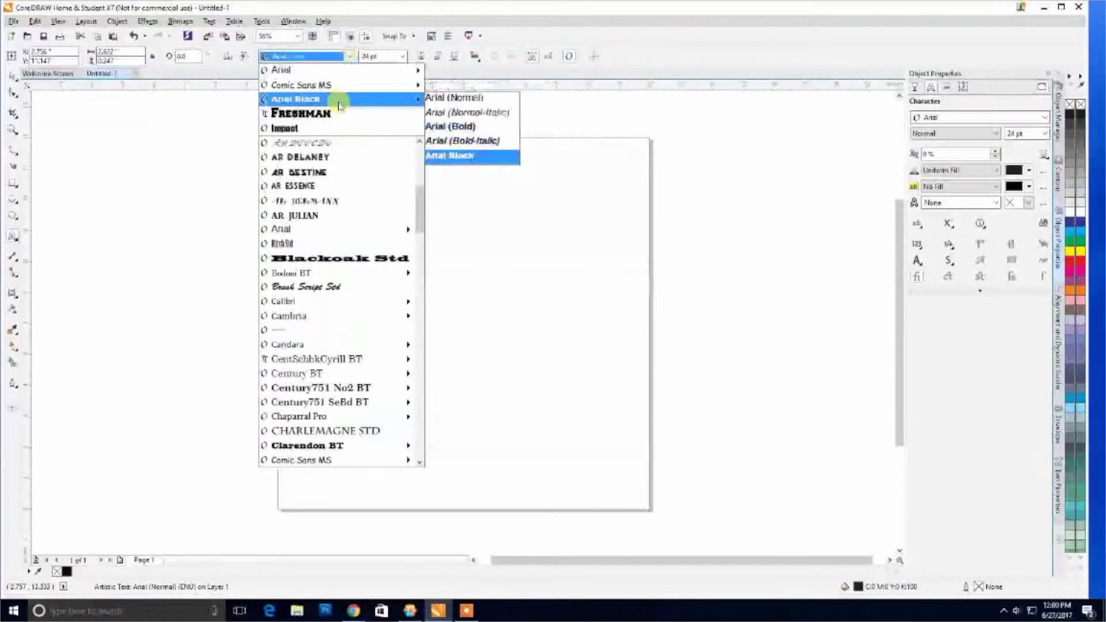
left_click(344, 84)
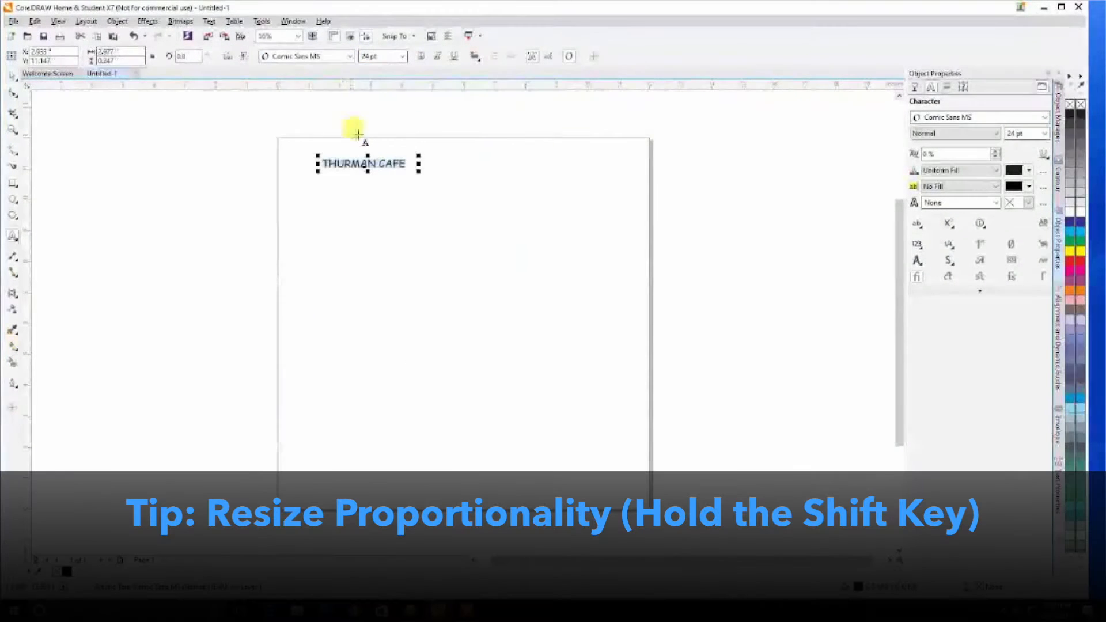
Enlarge the THURMAN CAFE text proportionally to about 77 pt and move it fully onto the page along the upper edge
left_click_drag(417, 171, 519, 299)
left_click(13, 76)
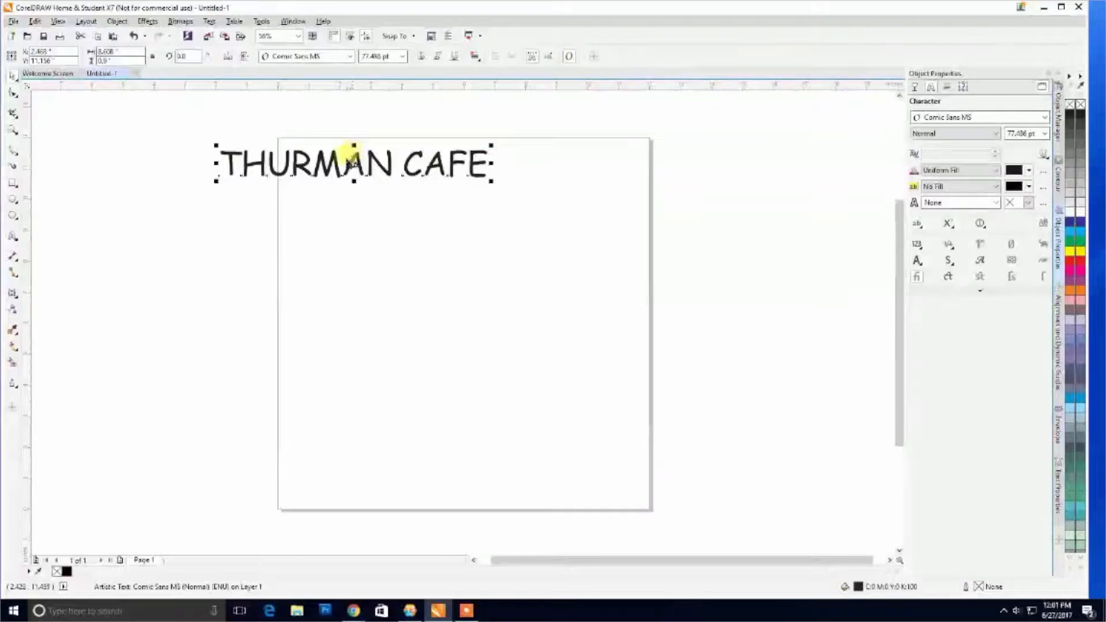
left_click(451, 160)
left_click_drag(360, 164, 469, 159)
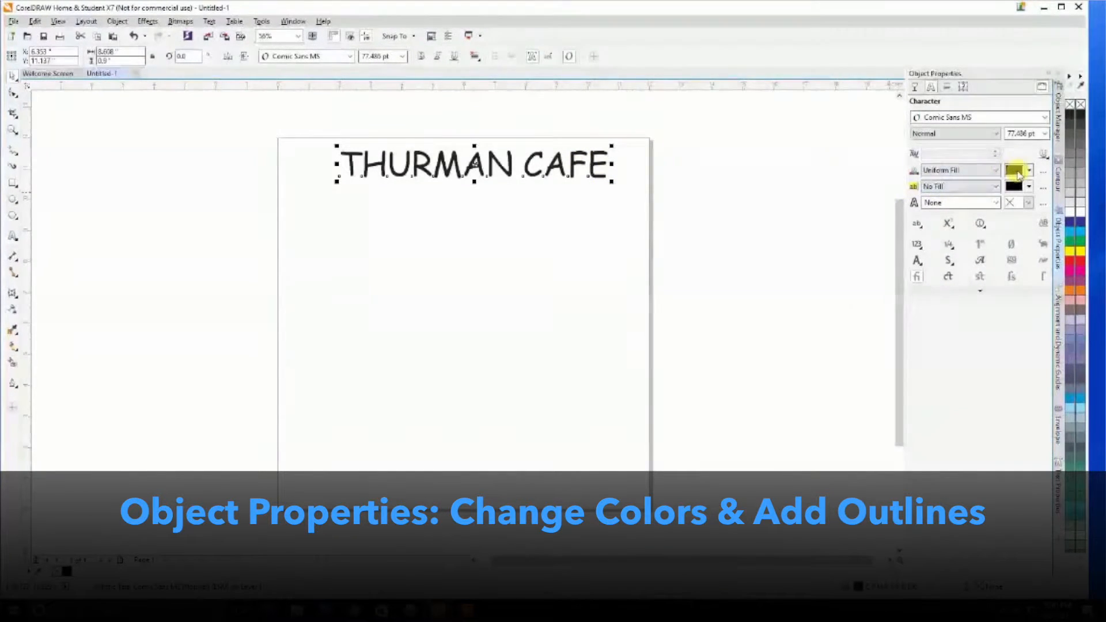
Fill the THURMAN CAFE text with magenta using the CMYK values C 0, M 100, Y 0, K 0
left_click(1018, 172)
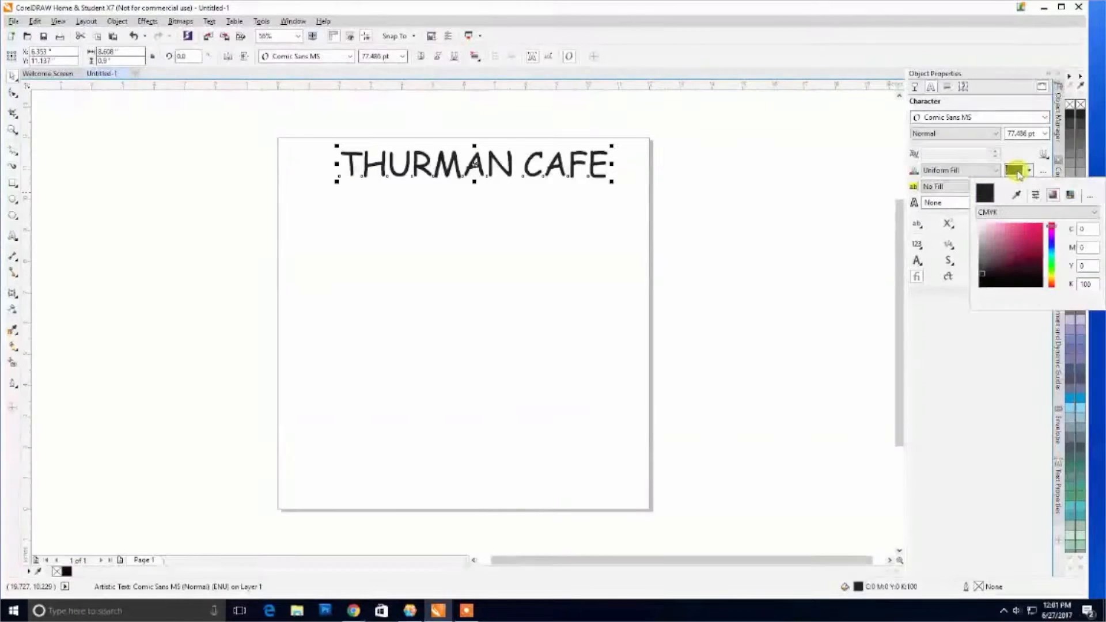
left_click(1020, 211)
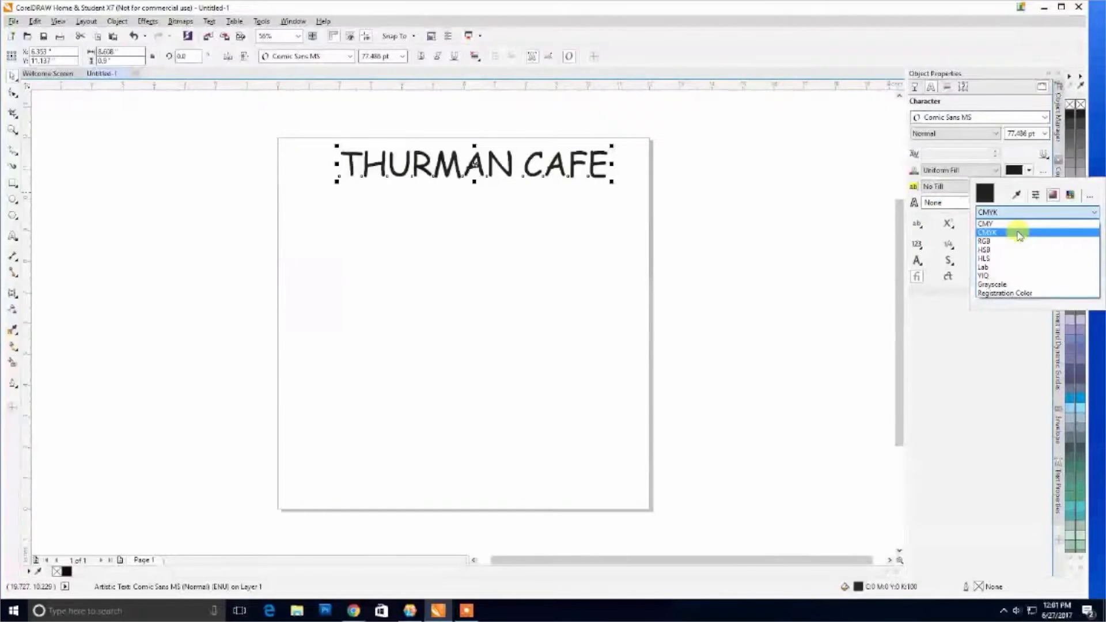
left_click(1020, 233)
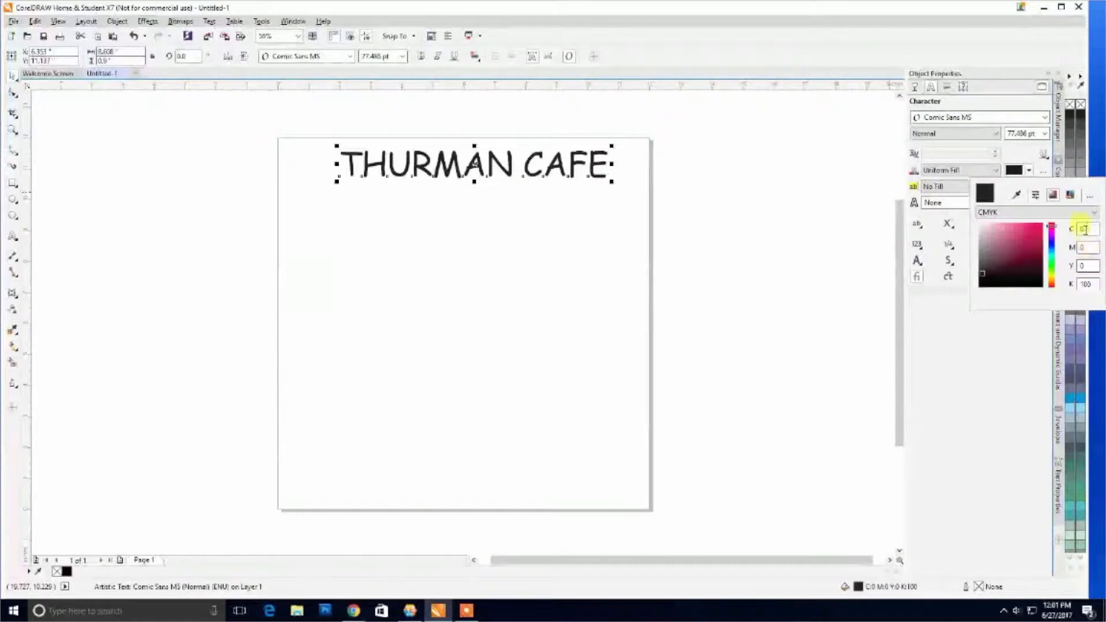
type("100")
double_click(1082, 282)
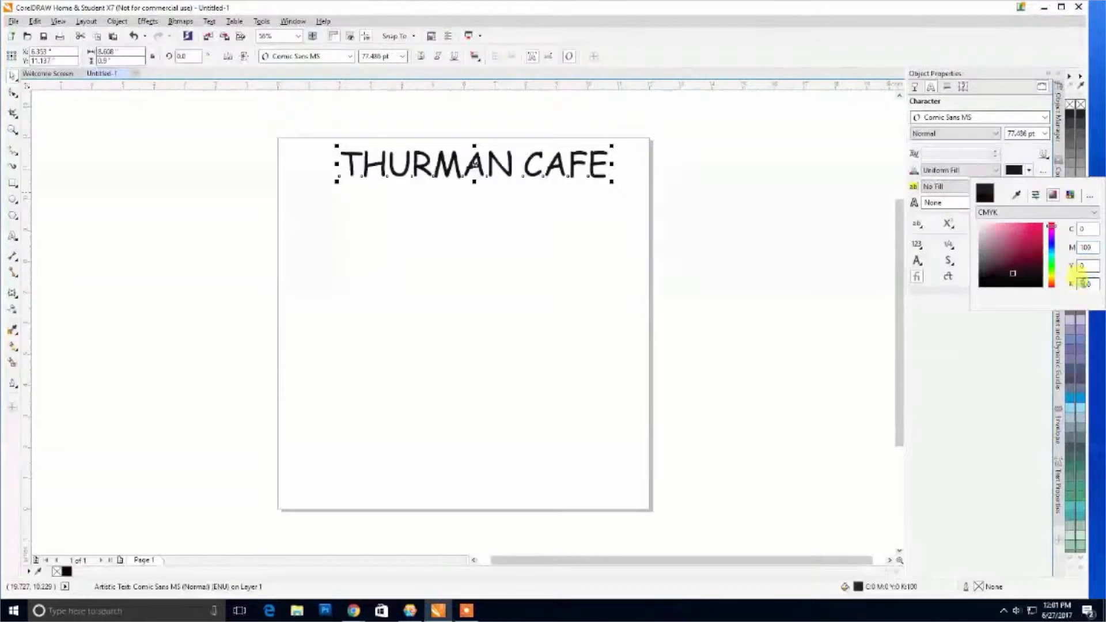
type("0")
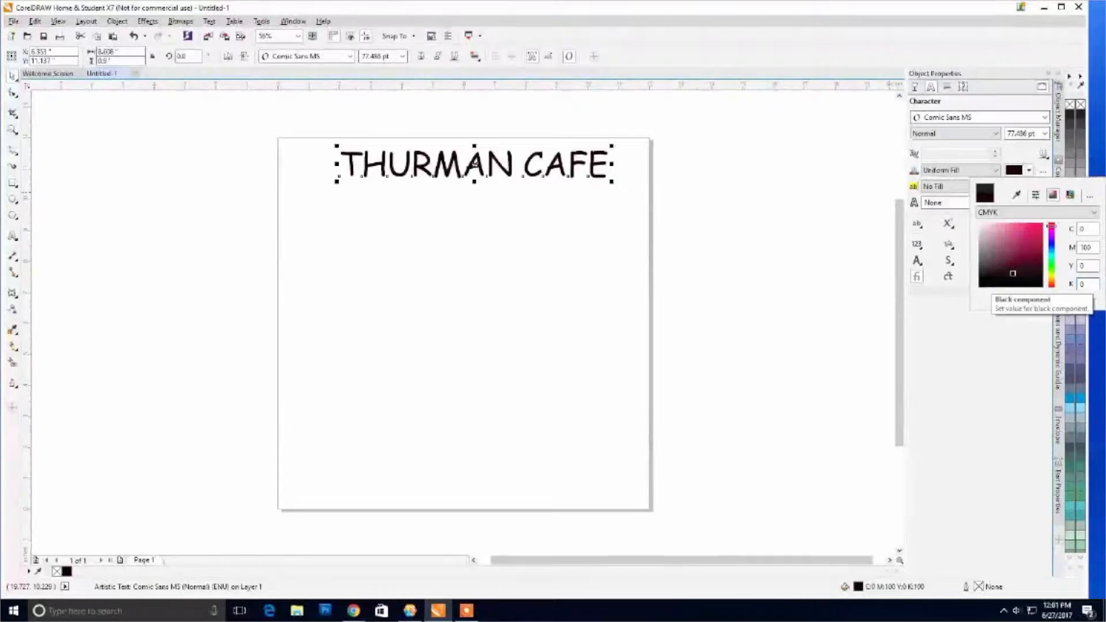
key("Return")
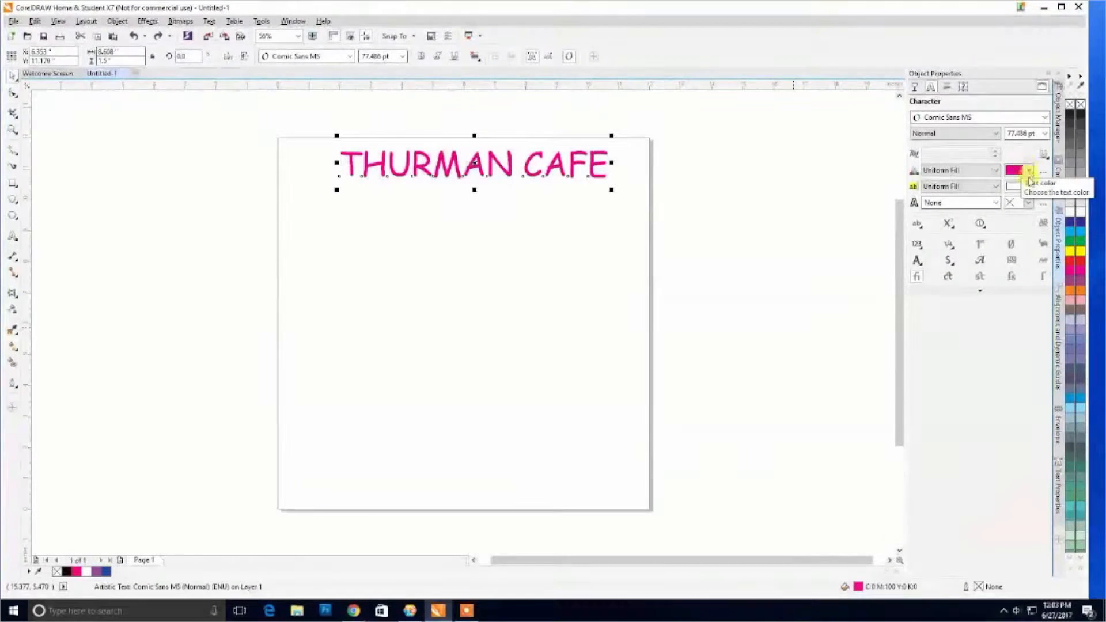
Set the text's outline color to cyan with the CMYK values C 100, M 0, Y 0, K 0
left_click(1030, 203)
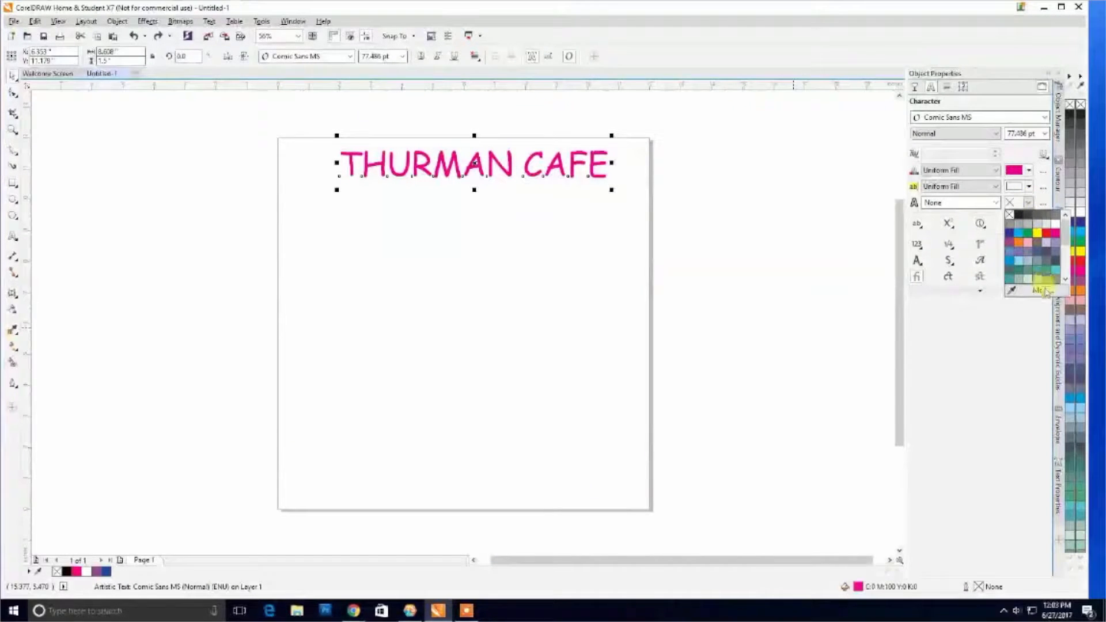
left_click(1042, 290)
left_click(491, 300)
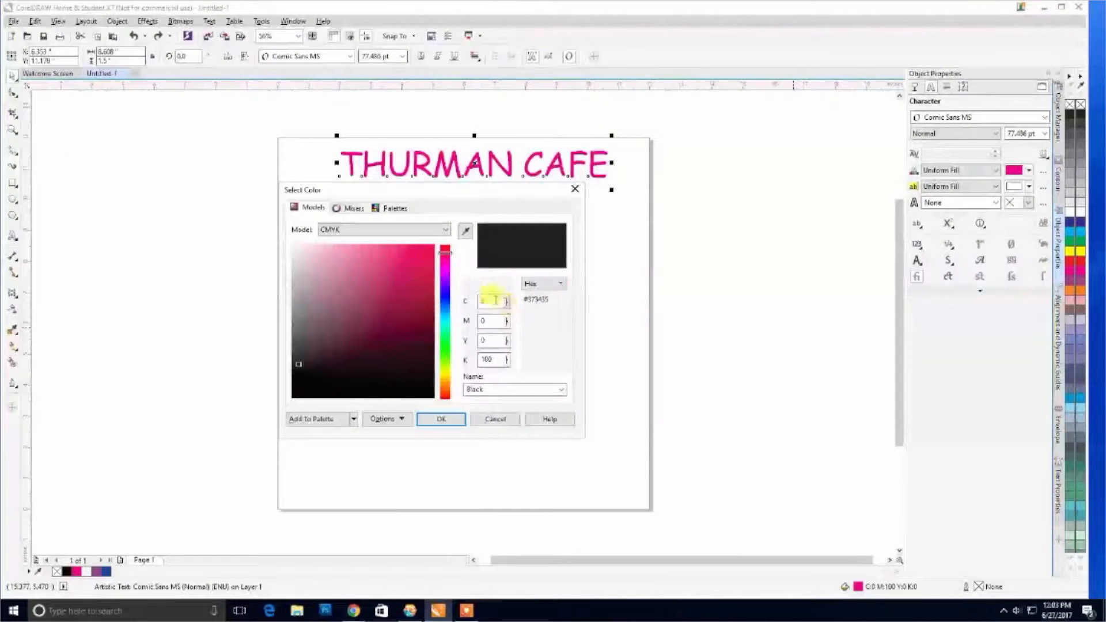
type("100")
double_click(486, 359)
type("0")
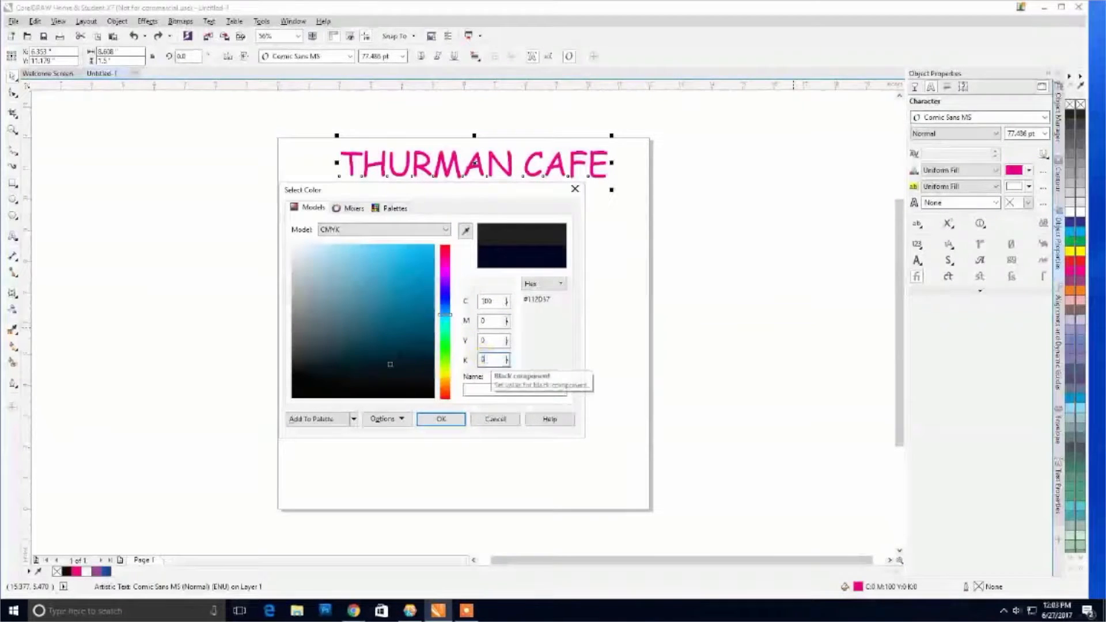
left_click(448, 419)
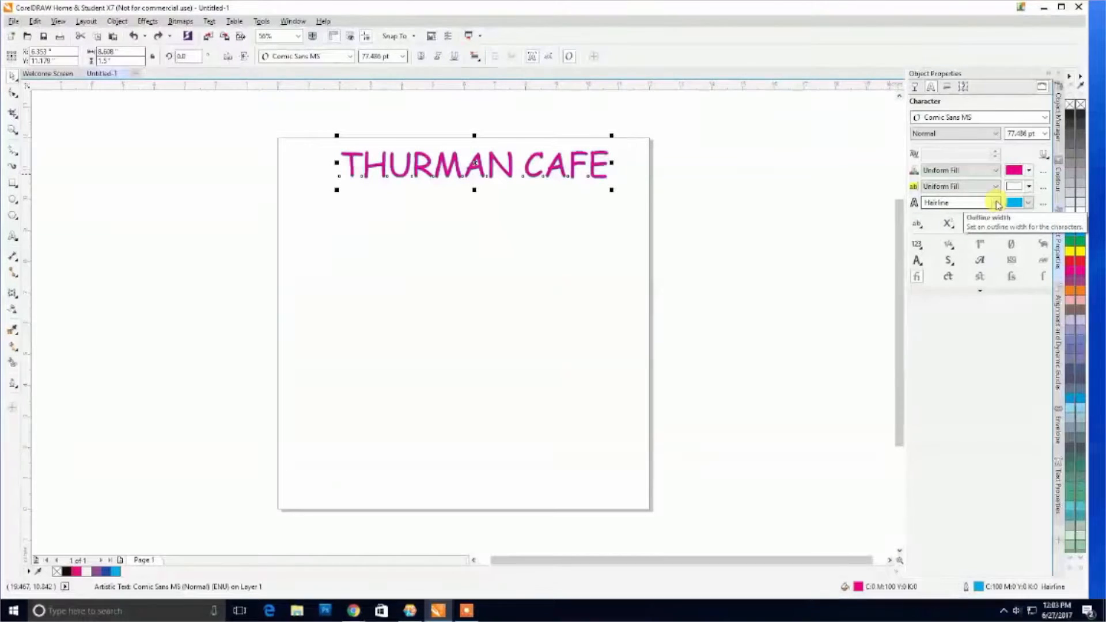
Set the text's outline width to 2.0 pt and inspect the outlined letters up close
left_click(996, 203)
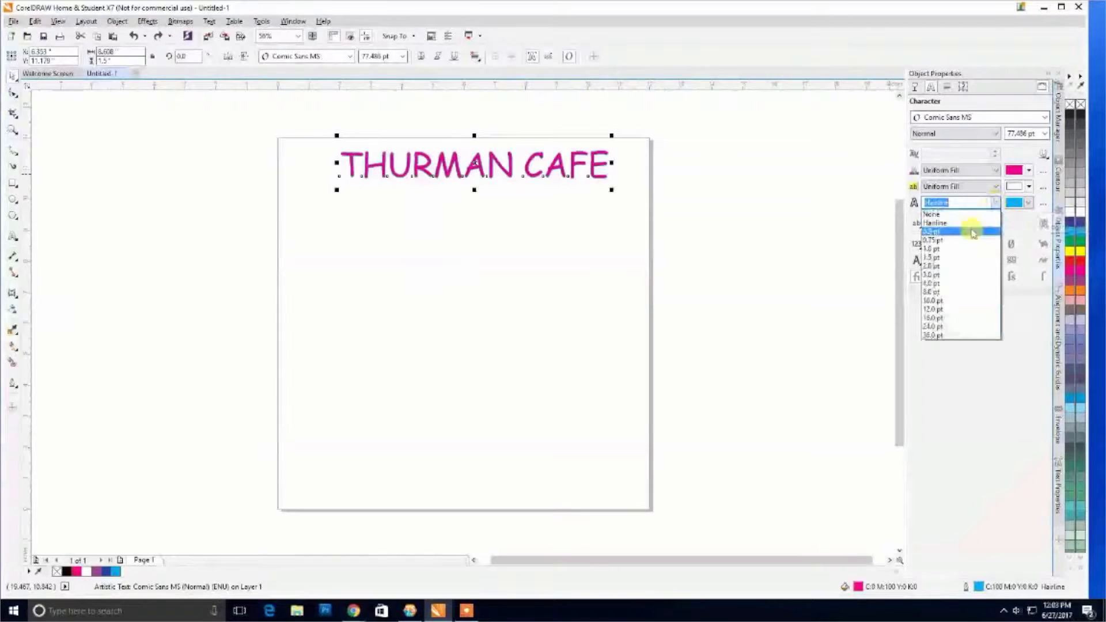
left_click(966, 267)
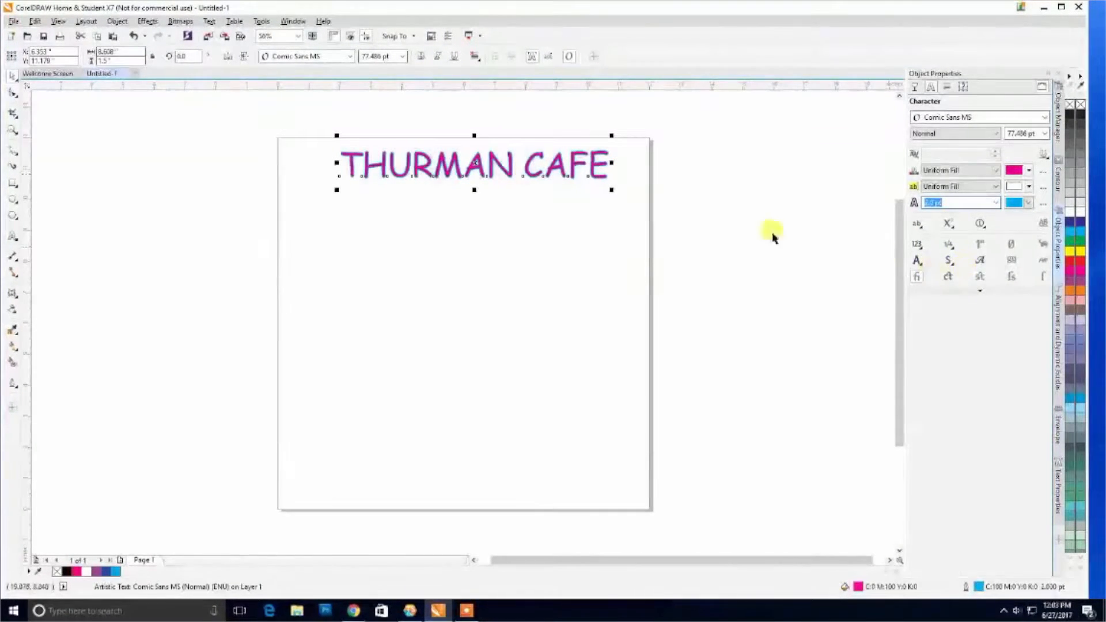
scroll(534, 211, "up", 5)
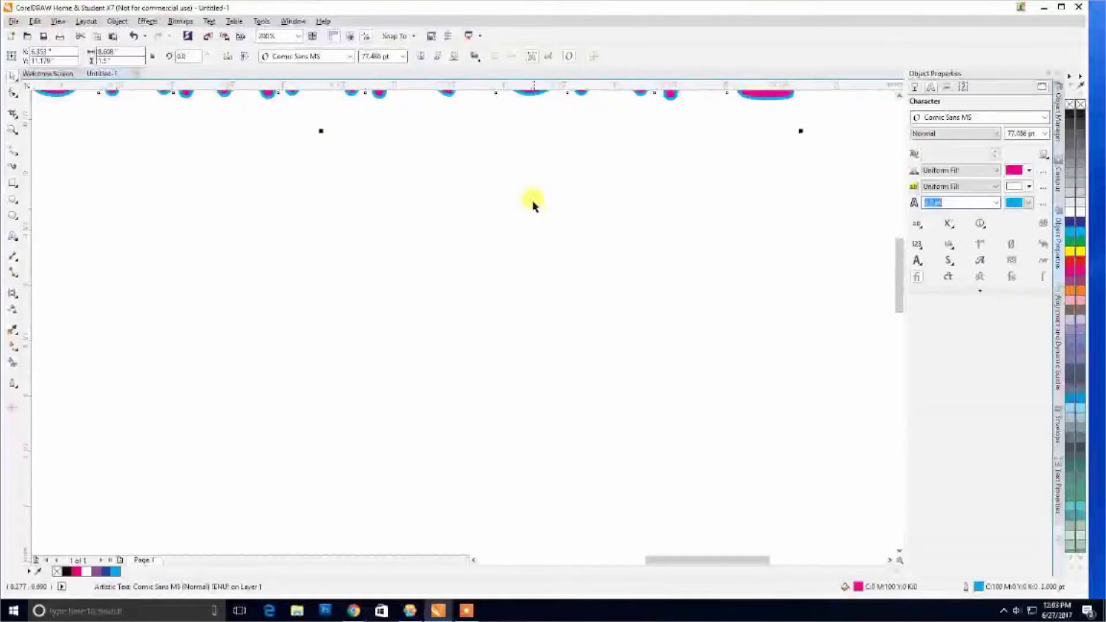
scroll(548, 136, "down", 2)
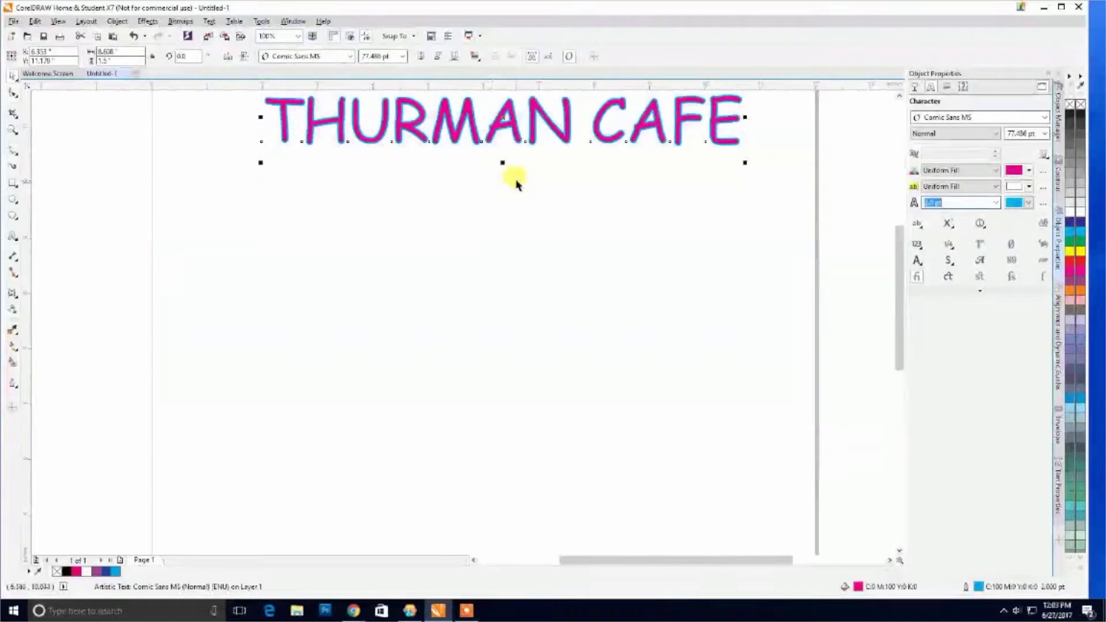
Draw an ellipse about 6.5 by 5.5 inches on the page beneath the THURMAN CAFE text
scroll(516, 182, "down", 1)
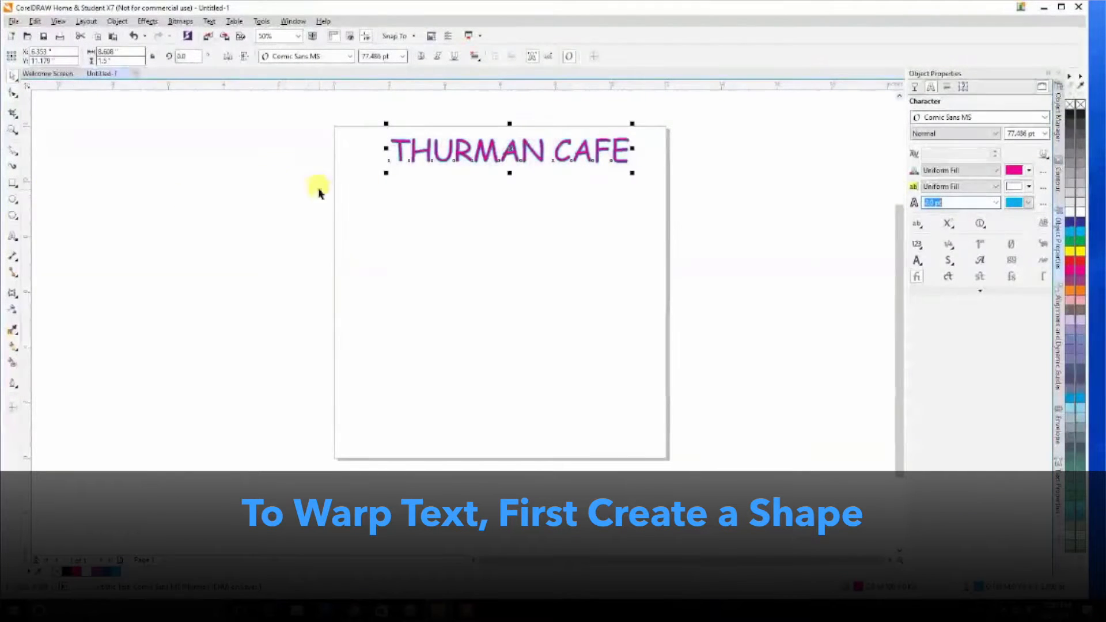
left_click(276, 183)
left_click(12, 198)
left_click_drag(416, 201, 598, 353)
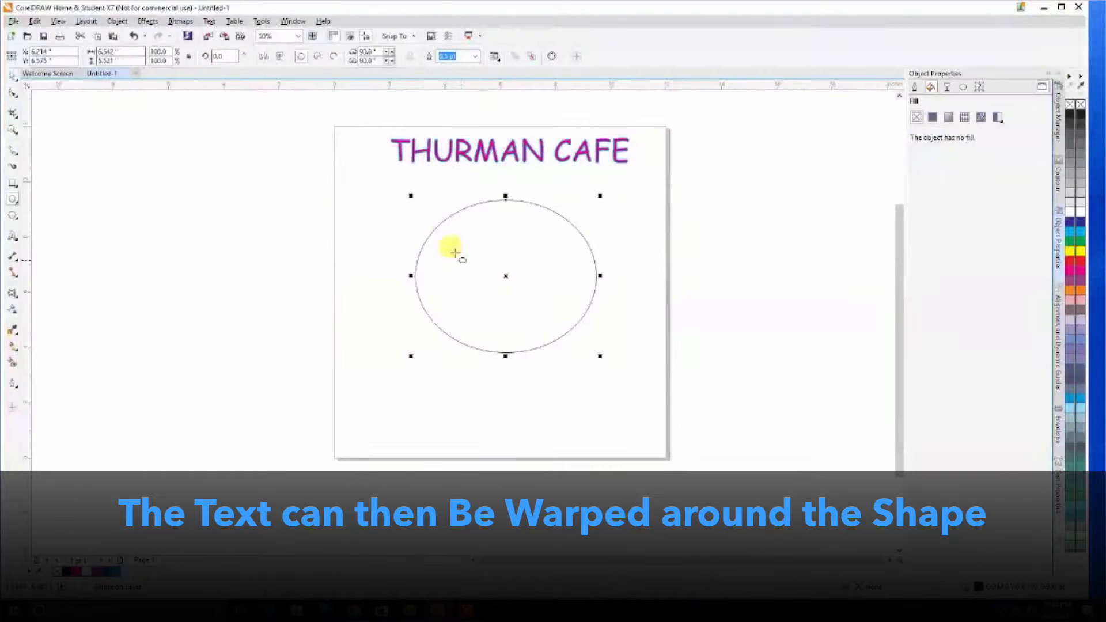
Fit the THURMAN CAFE text to the ellipse's path so it arches over the upper curve
left_click(453, 162)
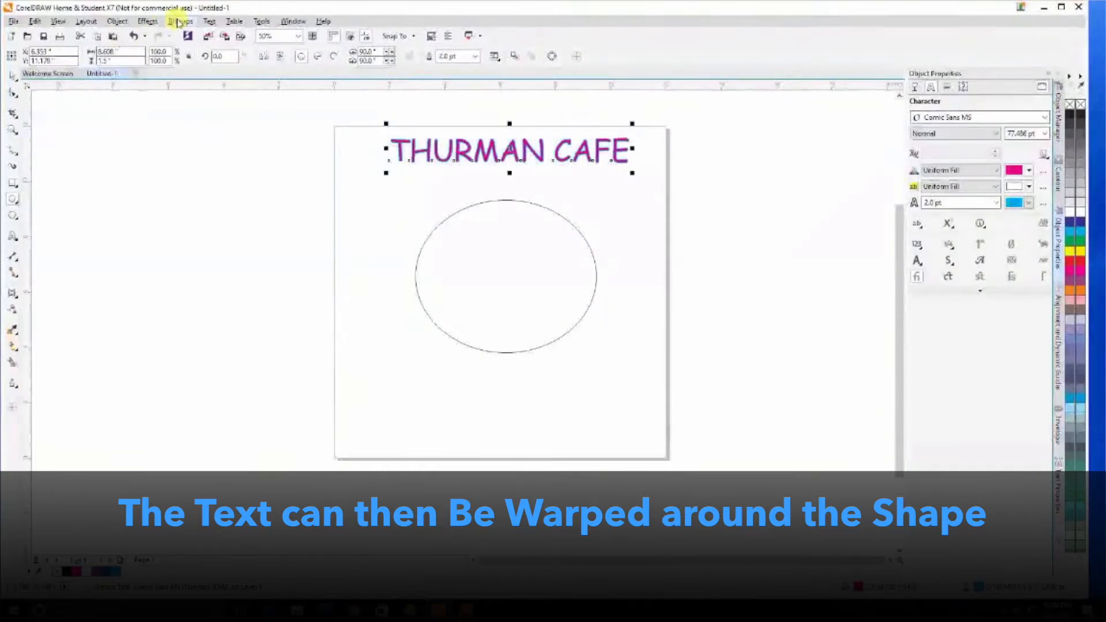
left_click(208, 22)
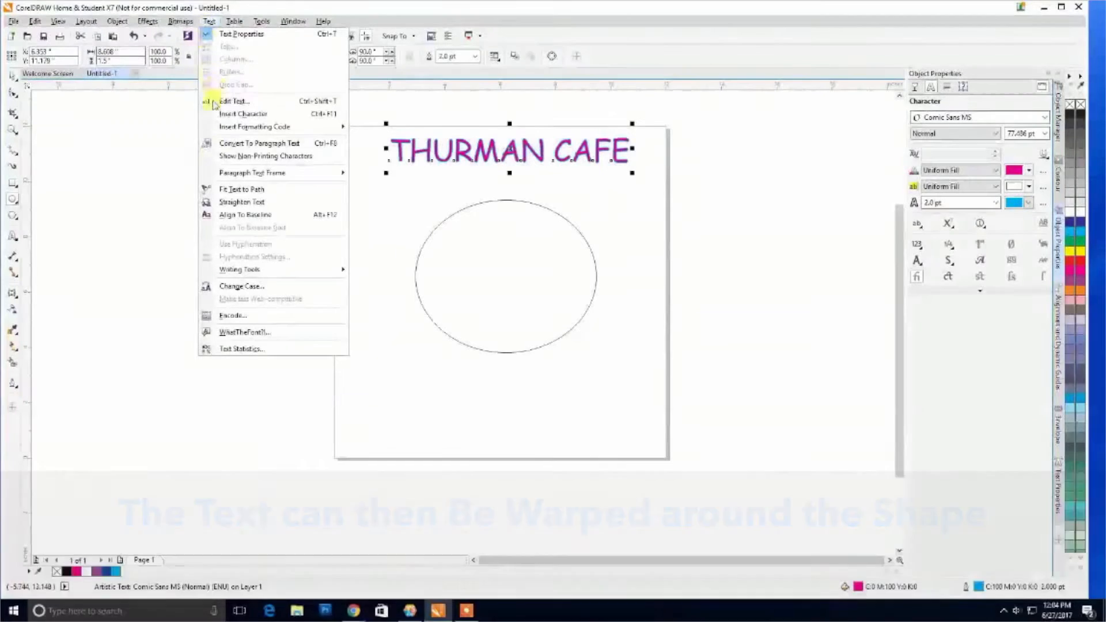
left_click(213, 190)
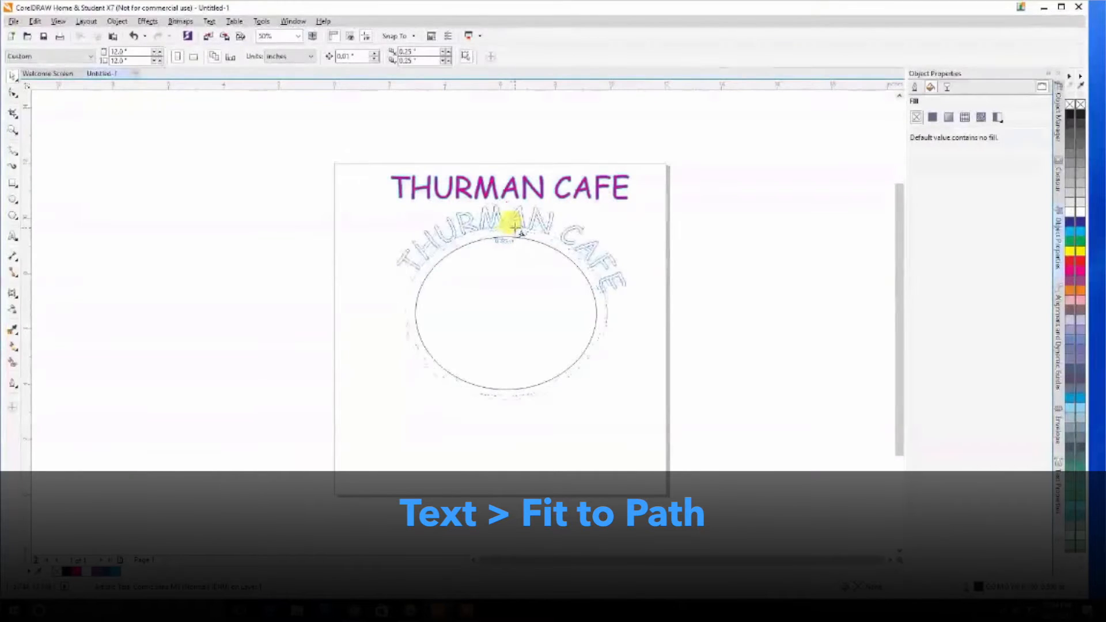
left_click(507, 222)
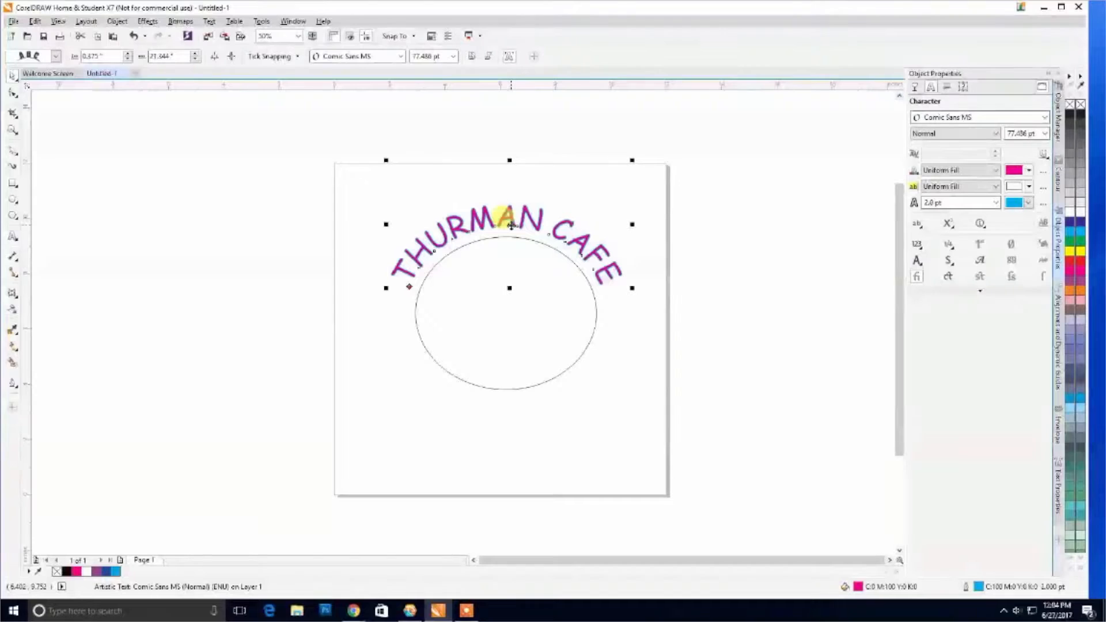
Select only the ellipse beneath the arched text with the Freehand Pick tool and delete it
left_click(14, 77)
left_click(64, 89)
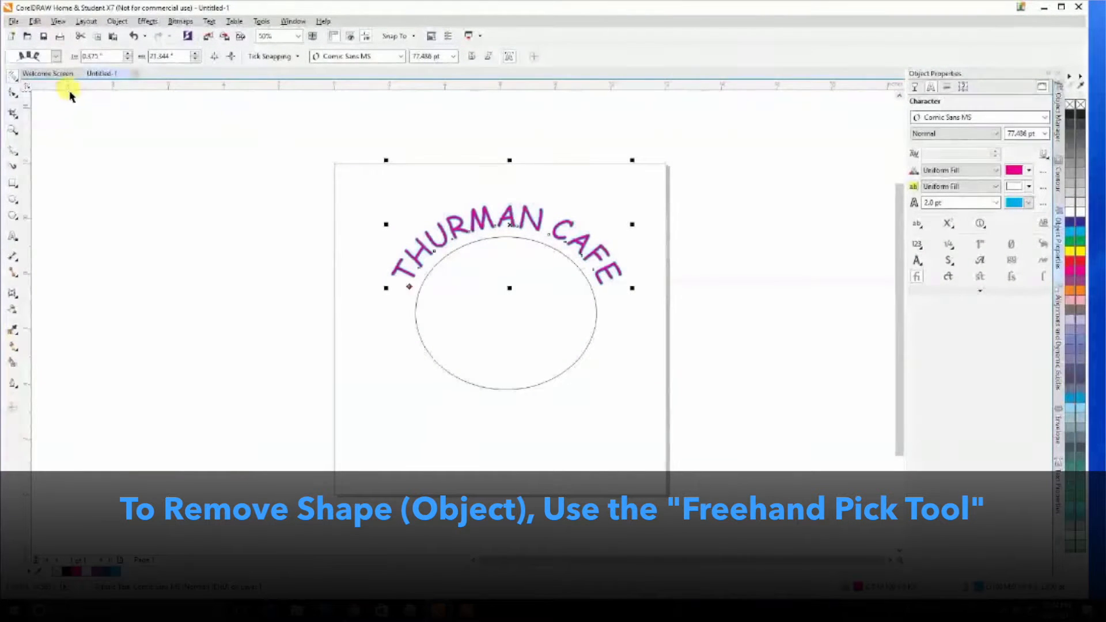
left_click(557, 372)
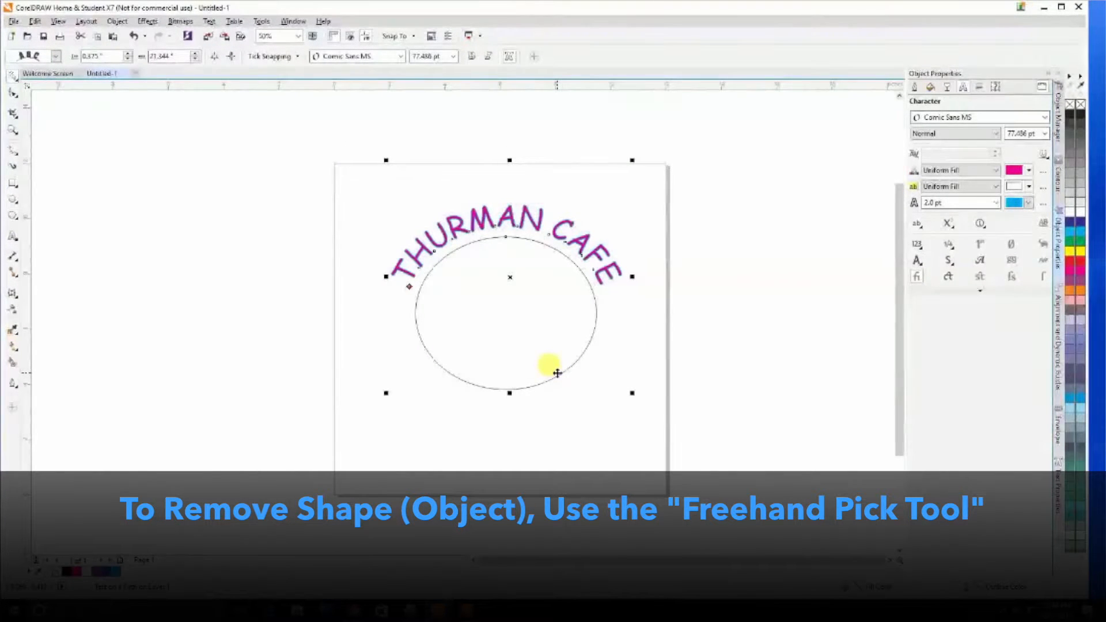
left_click(557, 373)
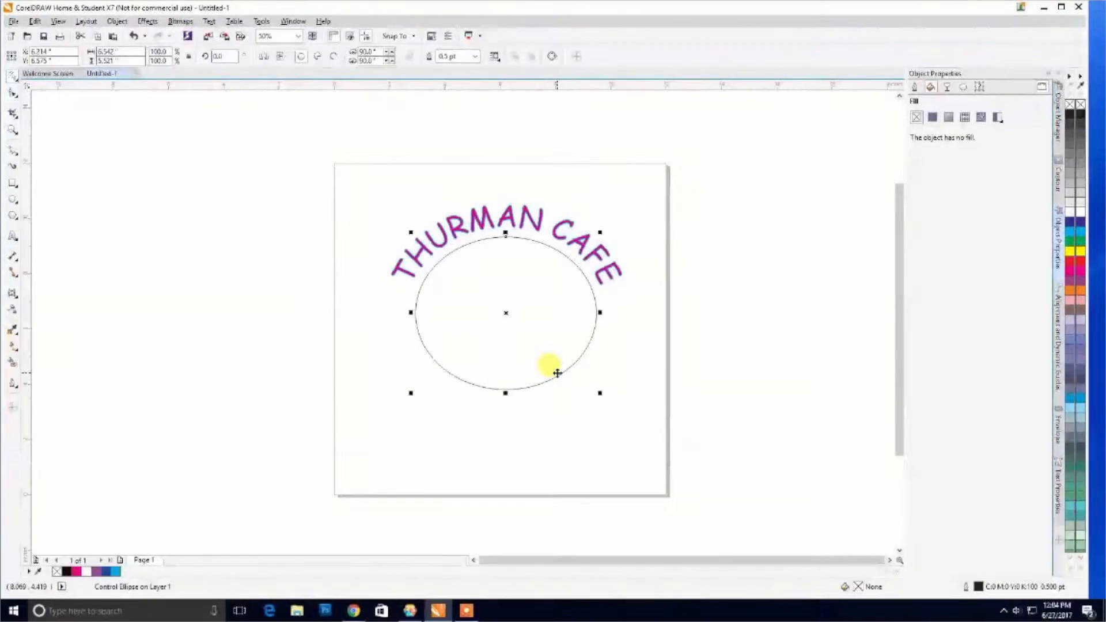
key("Delete")
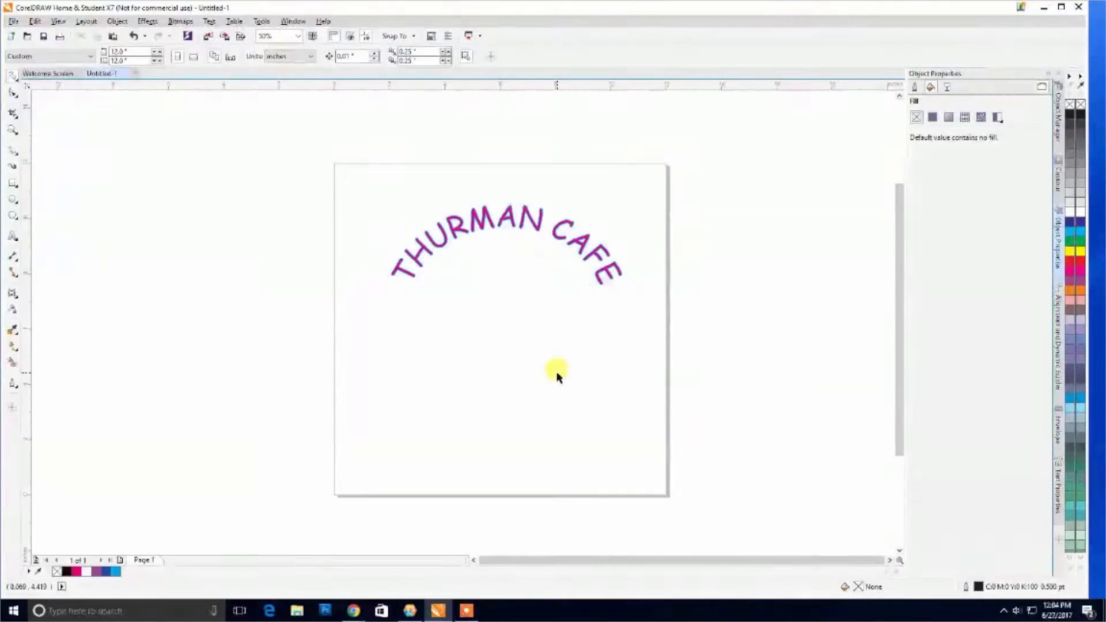
Move the arched THURMAN CAFE text closer to the page's upper edge and deselect it
left_click(14, 82)
left_click(37, 79)
left_click_drag(498, 217, 489, 192)
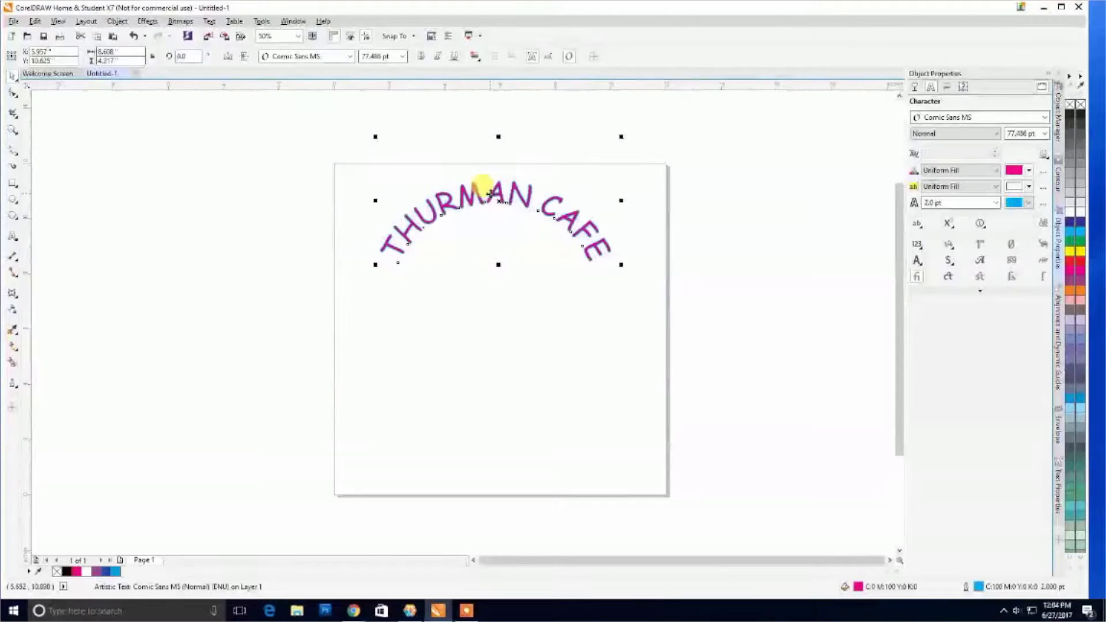
left_click(675, 310)
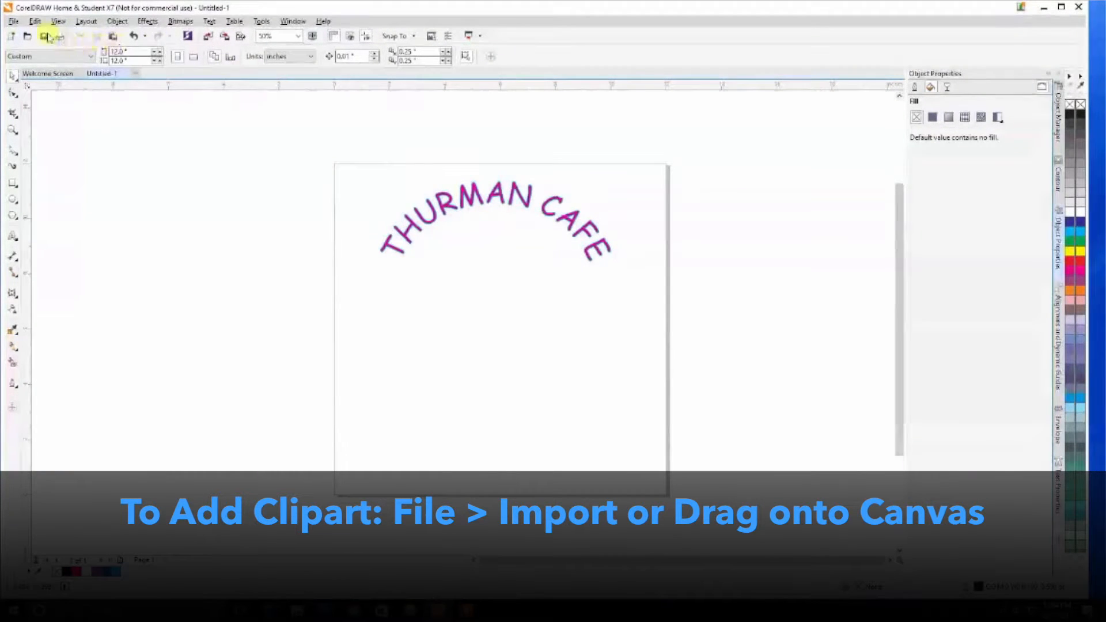
Add the burger character bitmap to the page below the arched text and inspect its pixel edges up close
left_click(14, 21)
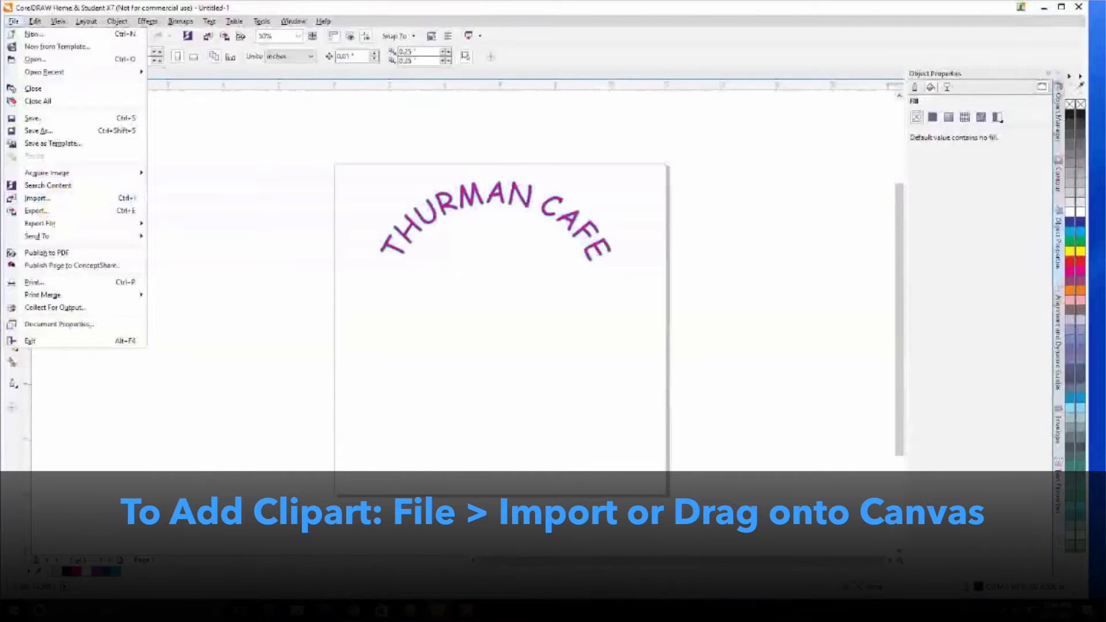
left_click_drag(250, 381, 497, 297)
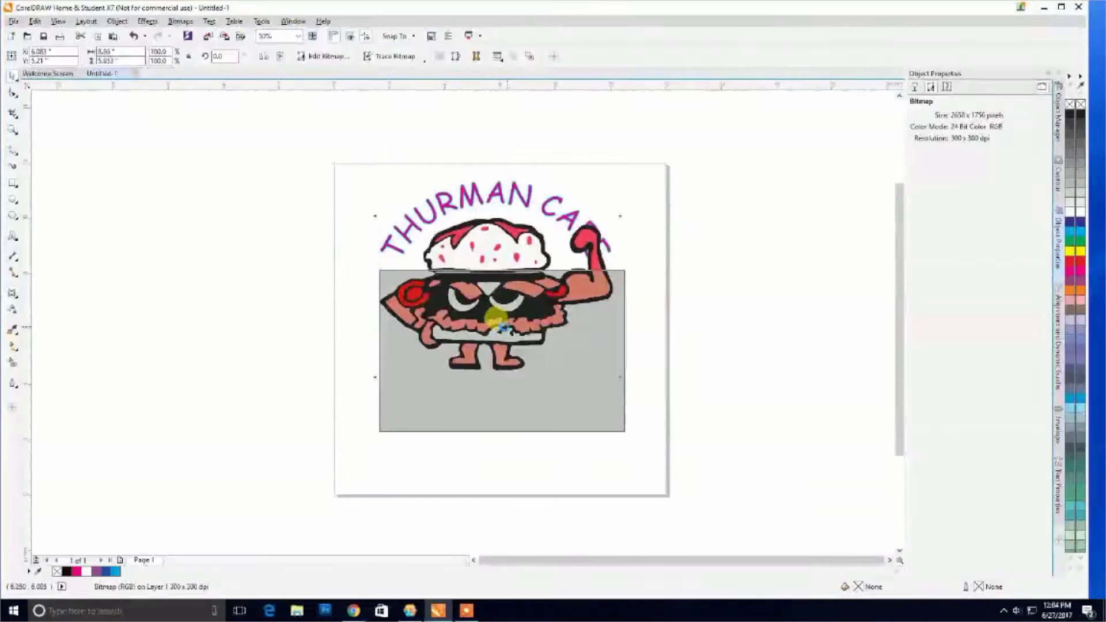
scroll(501, 302, "up", 2)
scroll(497, 318, "up", 3)
scroll(543, 432, "up", 1)
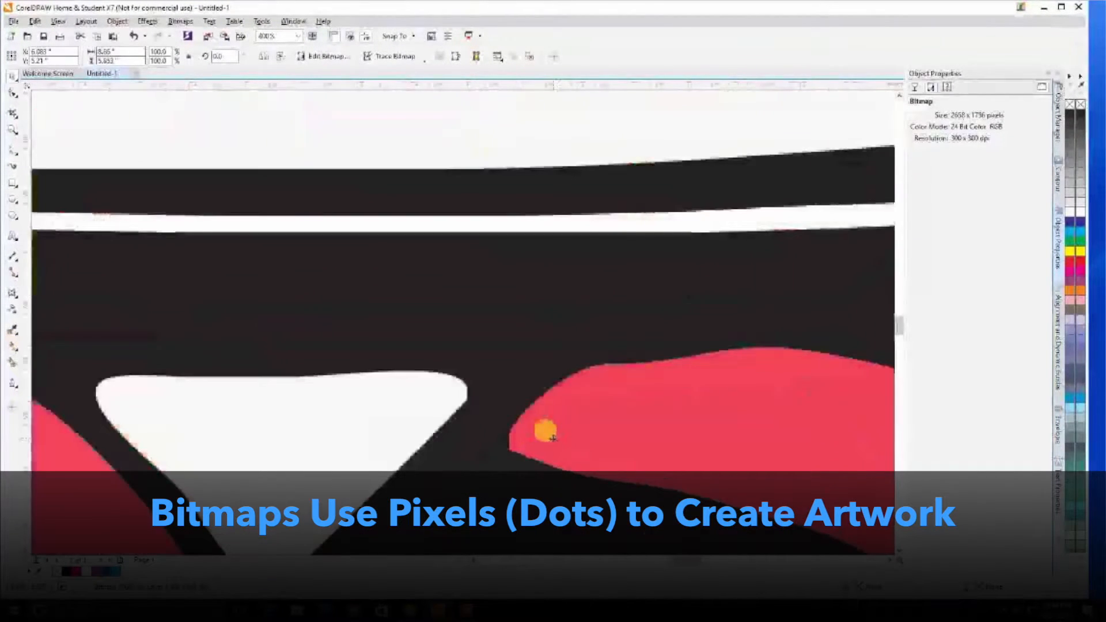
scroll(484, 430, "up", 1)
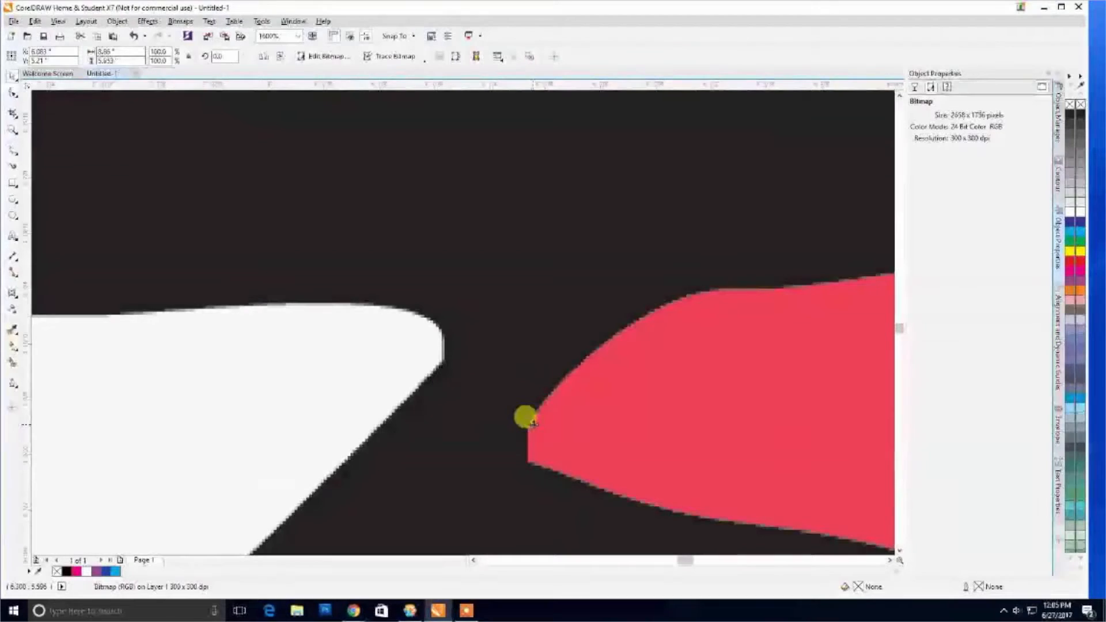
scroll(526, 417, "down", 5)
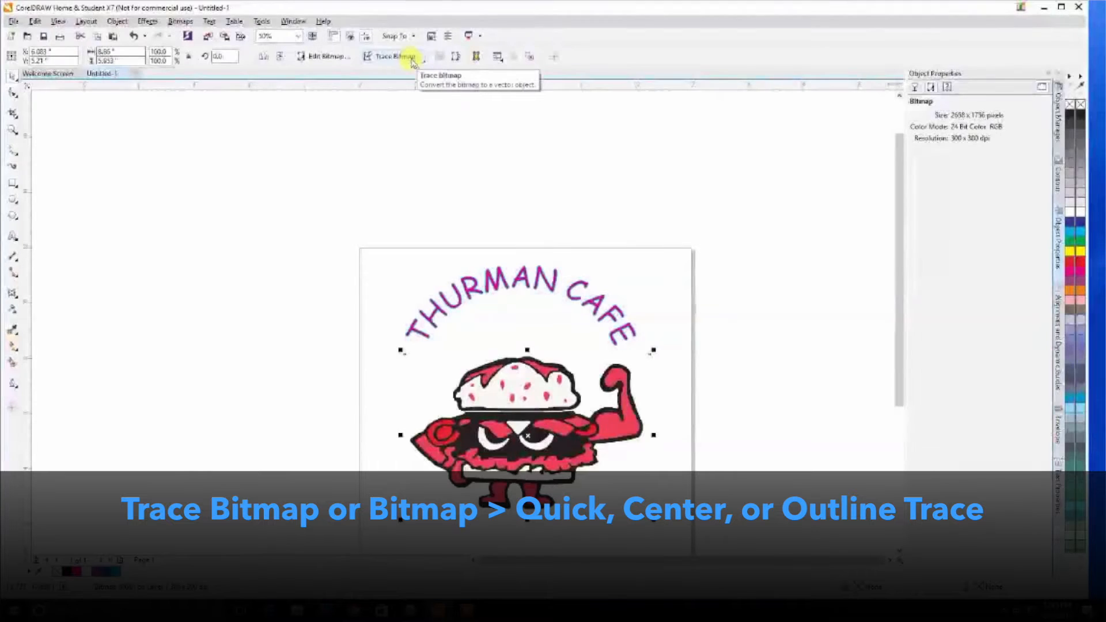
Start an Outline Trace of the burger bitmap with the Clipart image type, reducing the bitmap size
left_click(180, 22)
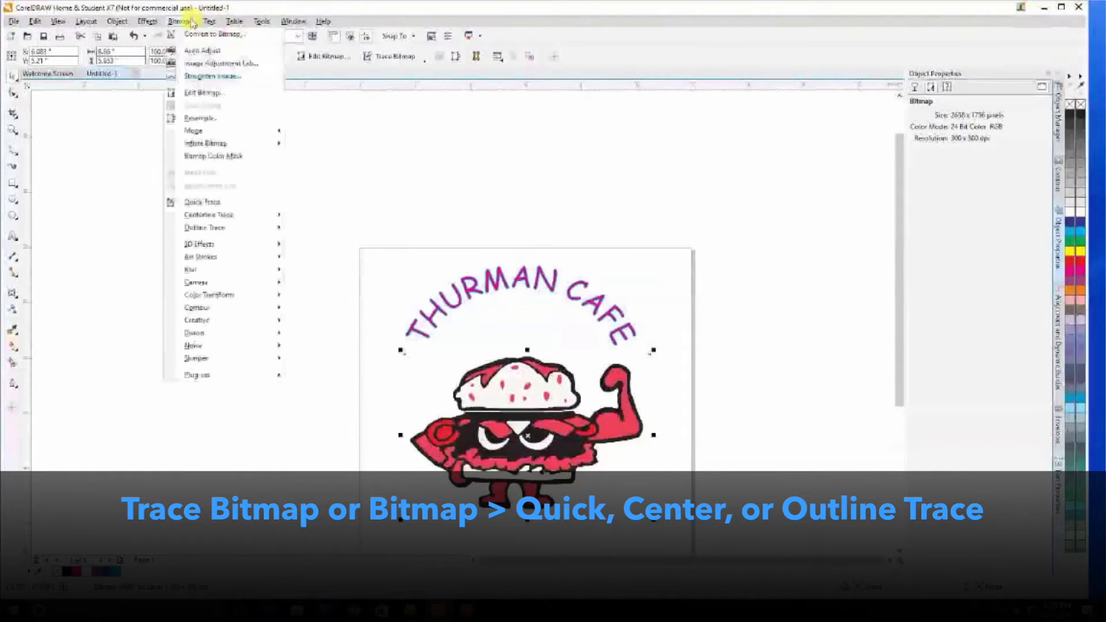
mouse_move(208, 218)
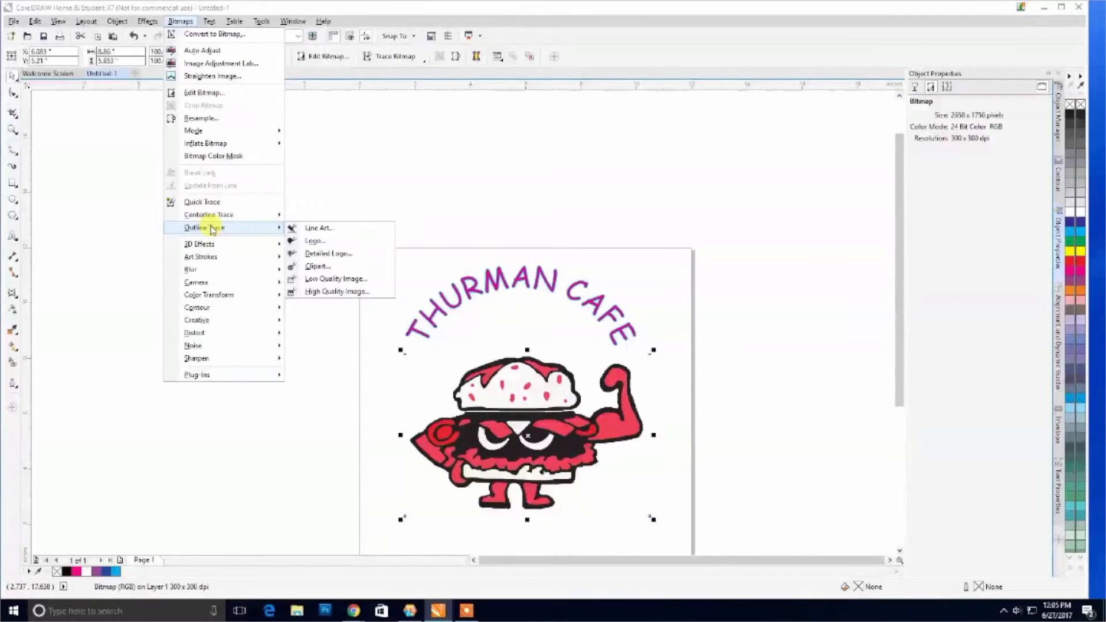
left_click(304, 266)
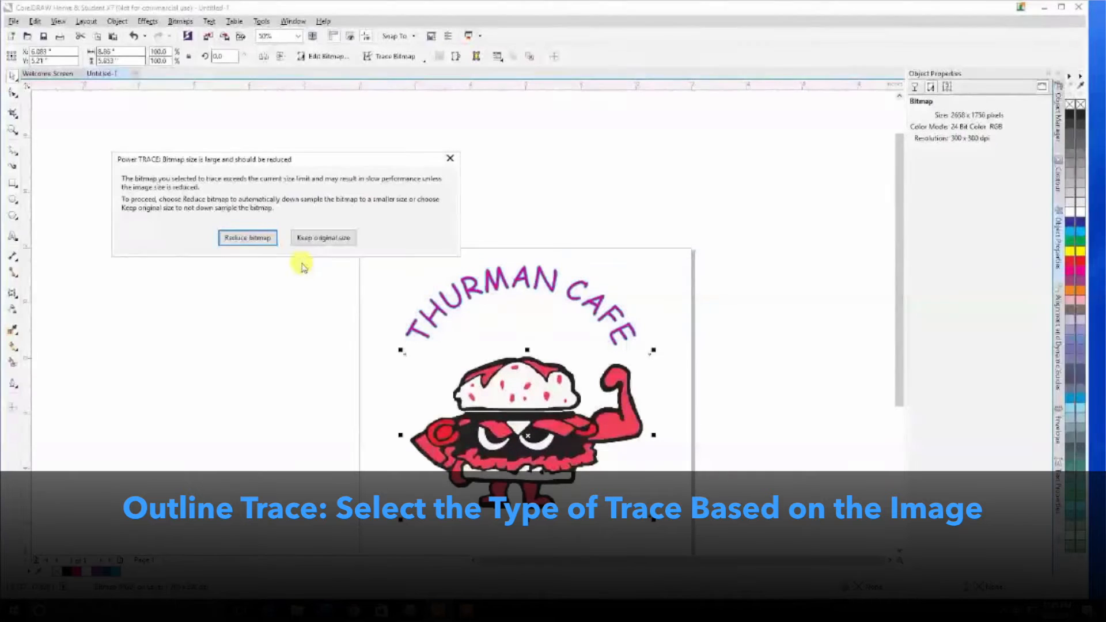
left_click(248, 238)
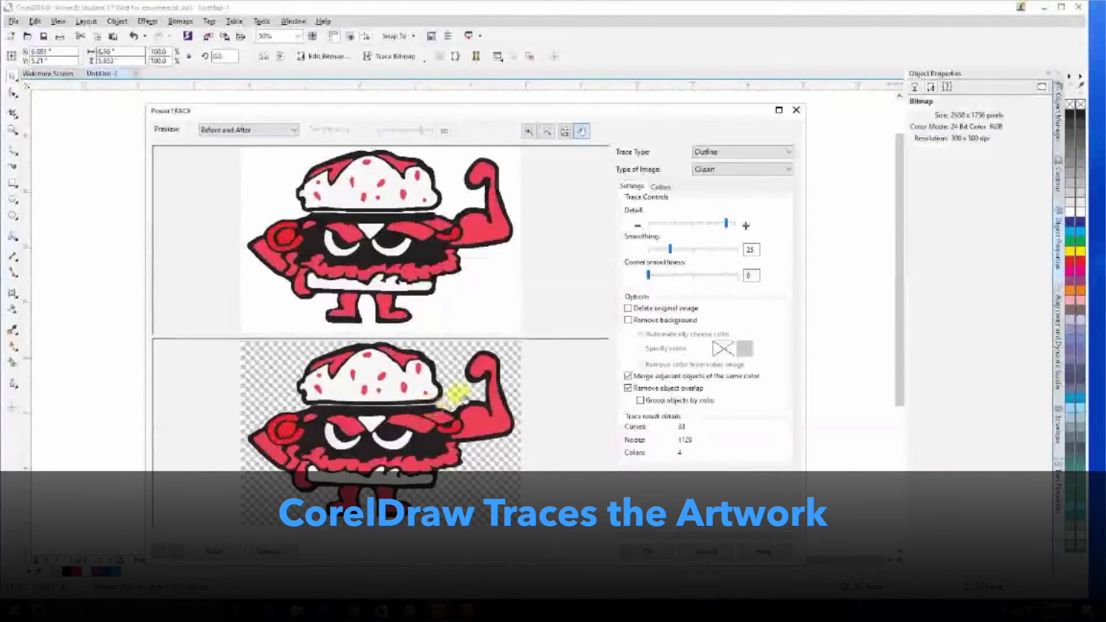
Try a trace smoothing value of 45 and undo the change
left_click(671, 252)
left_click_drag(672, 254, 691, 258)
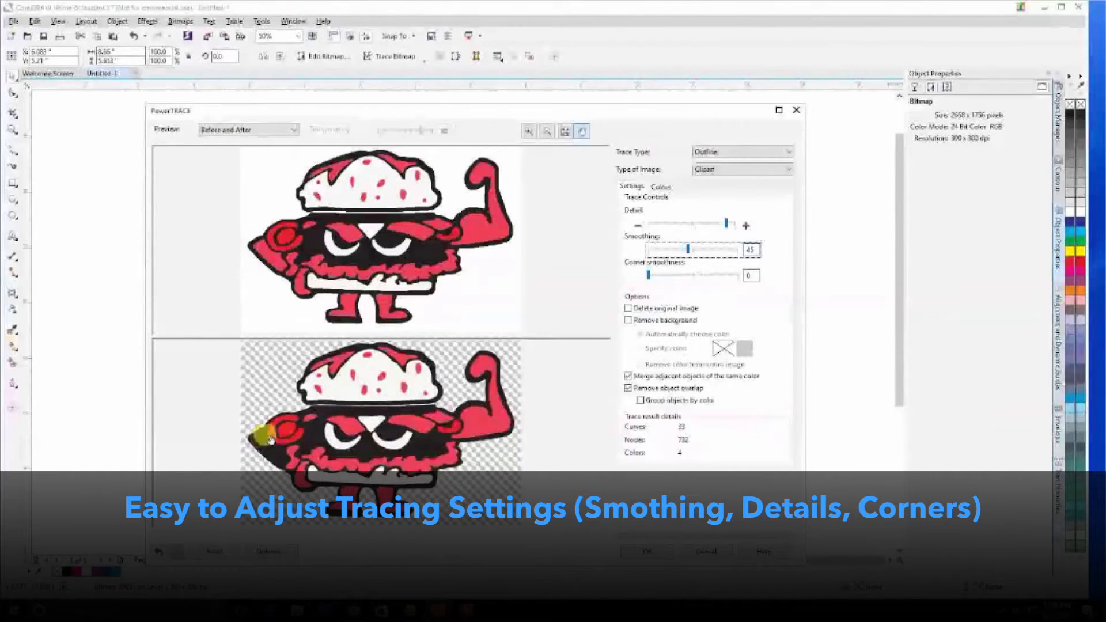
key("ctrl+z")
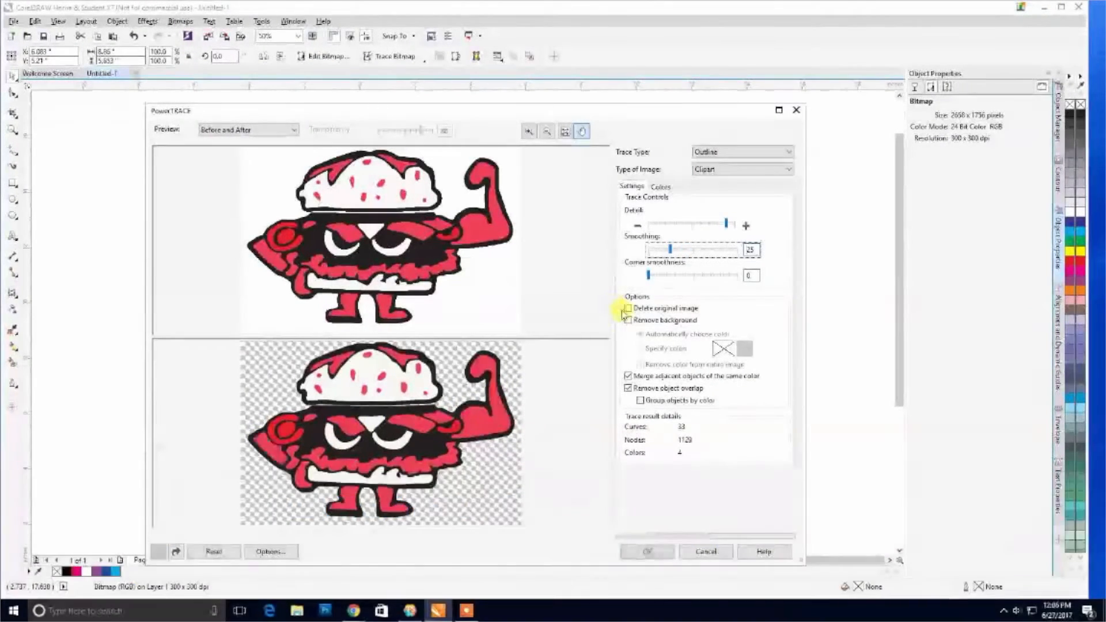
Compare the original and traced burger up close in the preview and accept the trace
scroll(406, 277, "up", 2)
scroll(409, 279, "up", 2)
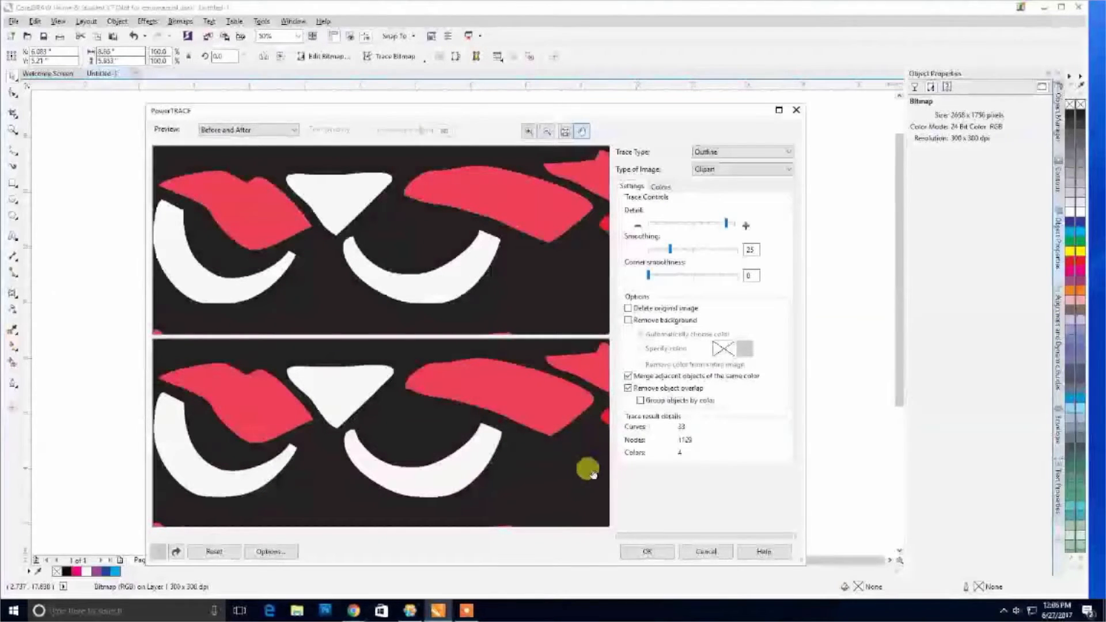
left_click(641, 550)
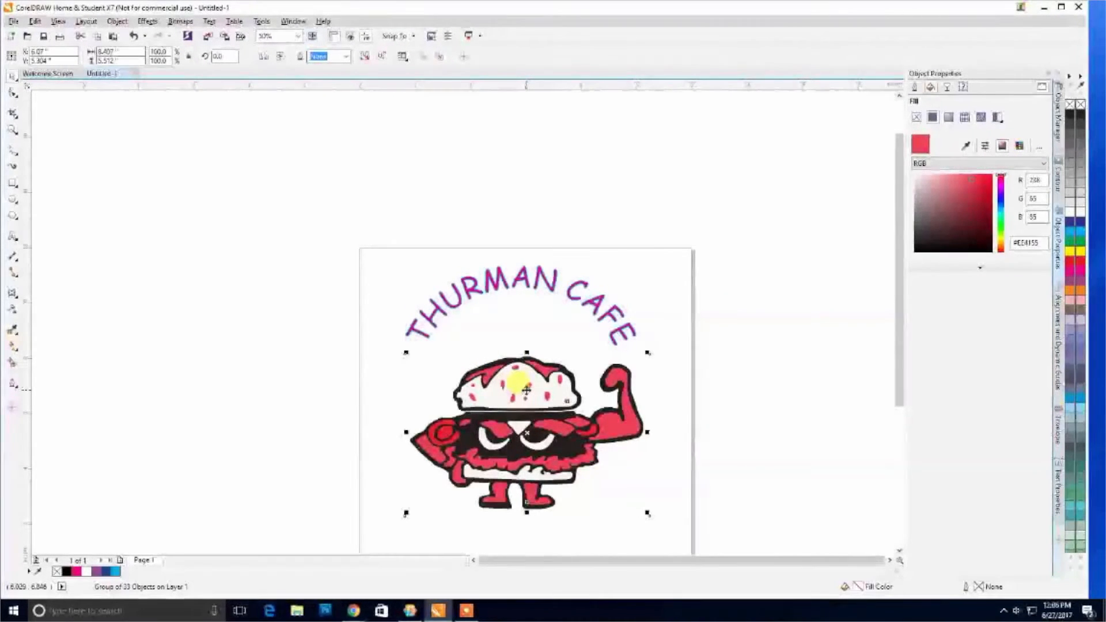
Move the traced burger off the page beside the original bitmap and compare their edges up close
left_click_drag(527, 390, 802, 391)
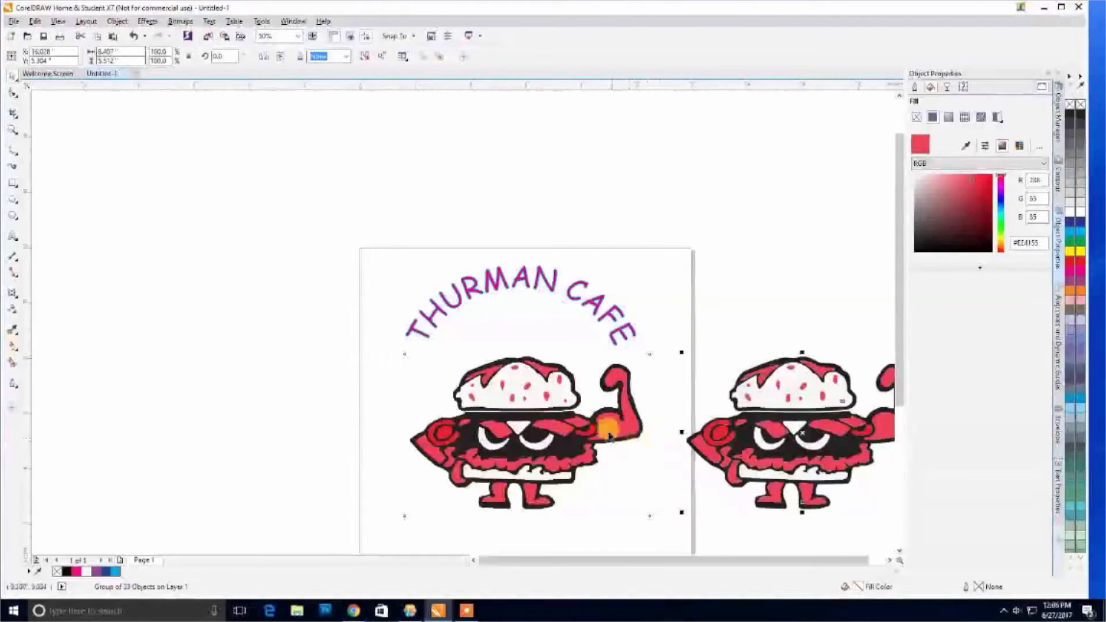
scroll(706, 456, "up", 5)
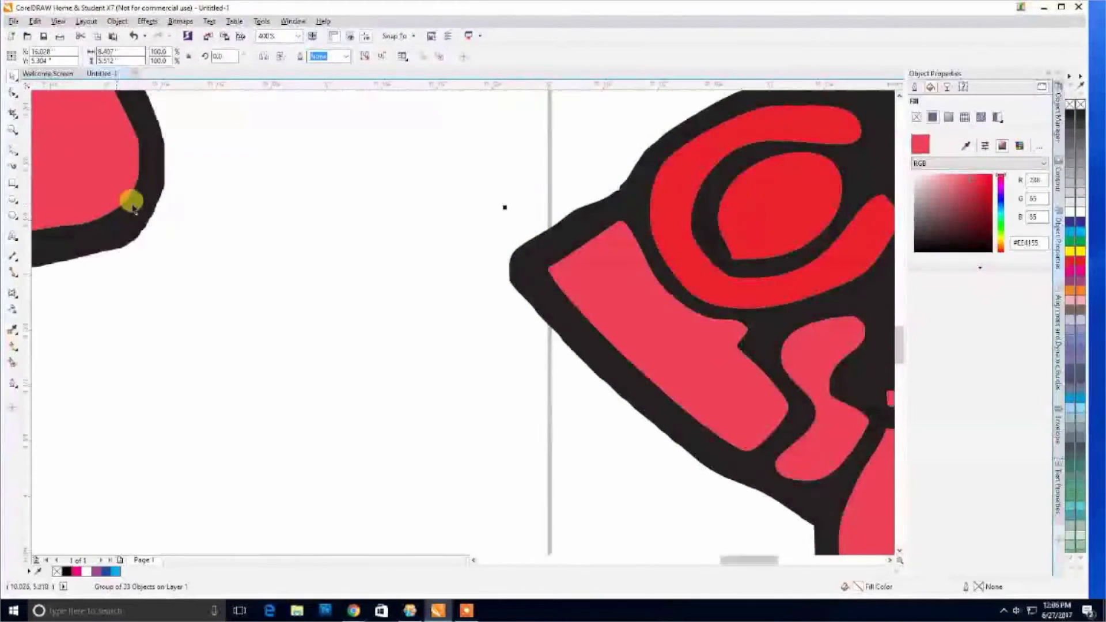
scroll(190, 266, "down", 7)
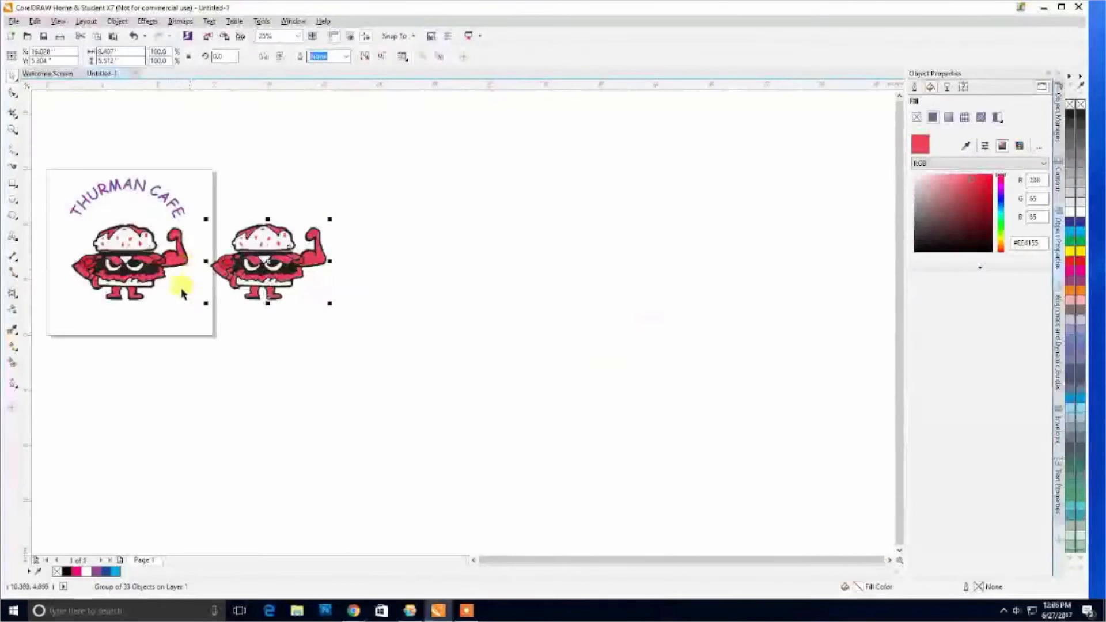
Delete the original burger bitmap from the page
left_click_drag(186, 313, 62, 223)
left_click(113, 239)
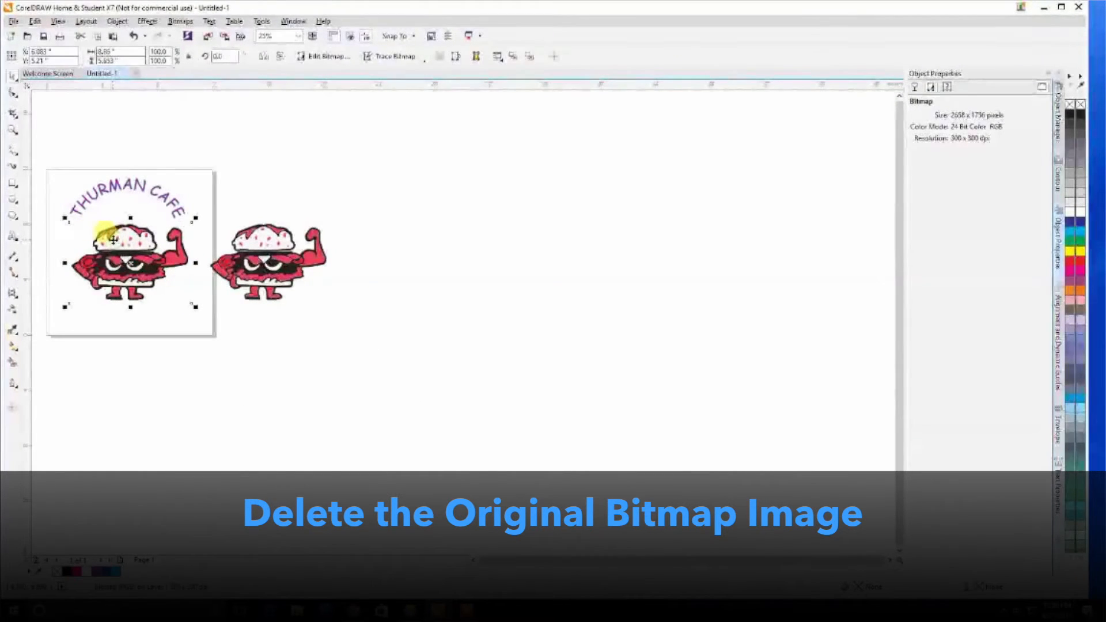
key("Delete")
Move the traced burger back onto the page, centered beneath the arched THURMAN CAFE text
left_click_drag(382, 300, 208, 210)
left_click(239, 236)
left_click_drag(279, 257, 132, 250)
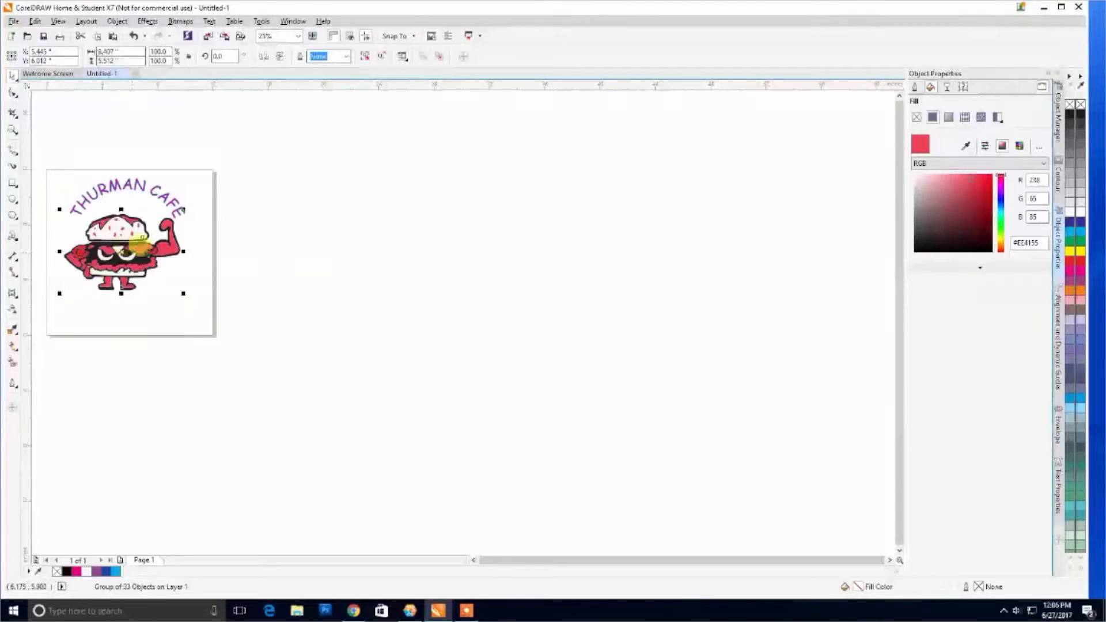
left_click(255, 253)
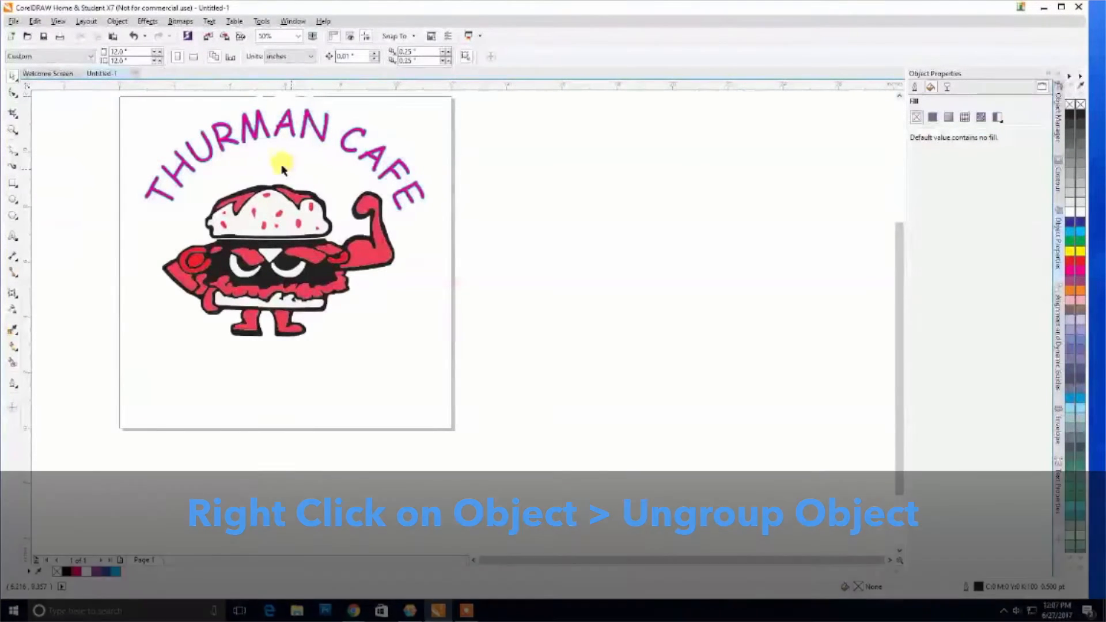
Ungroup the traced burger into its separate objects and clear the selection
left_click(262, 230)
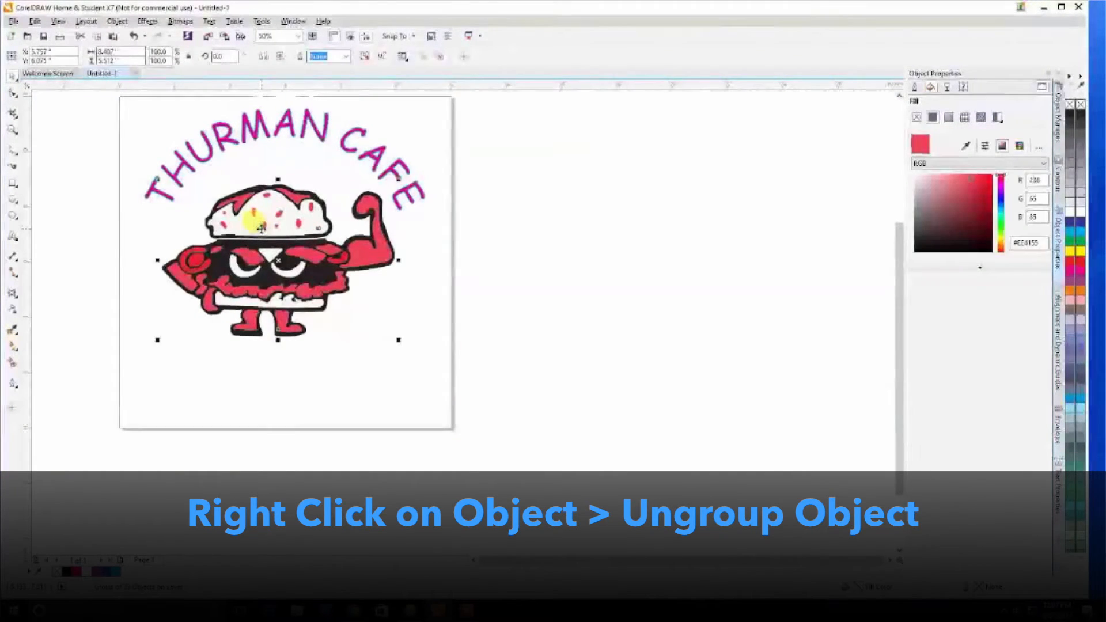
right_click(262, 230)
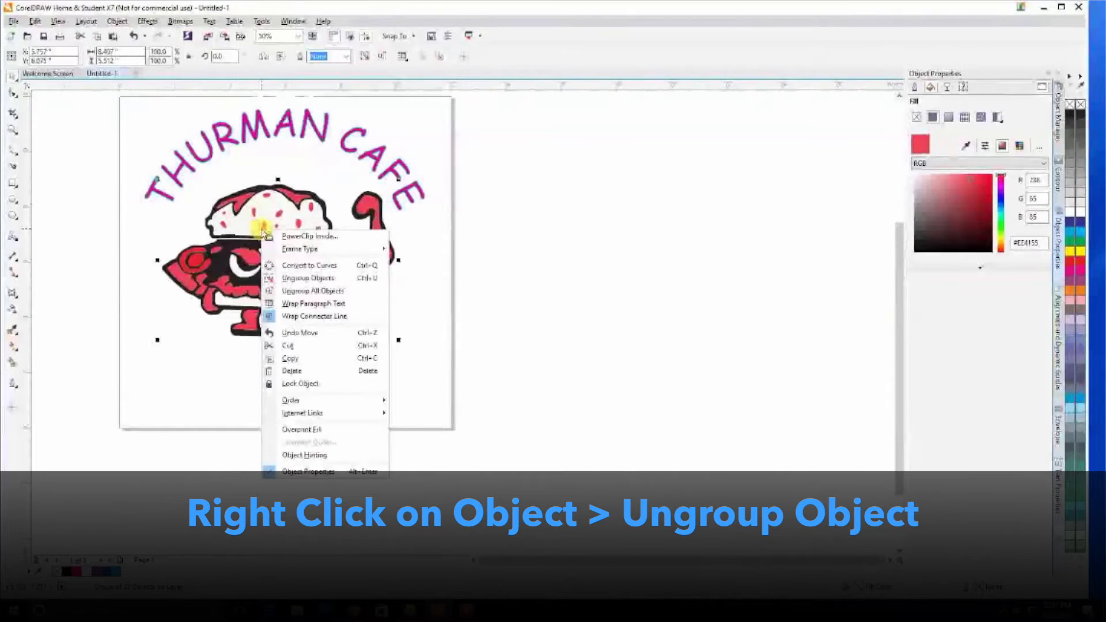
left_click(286, 279)
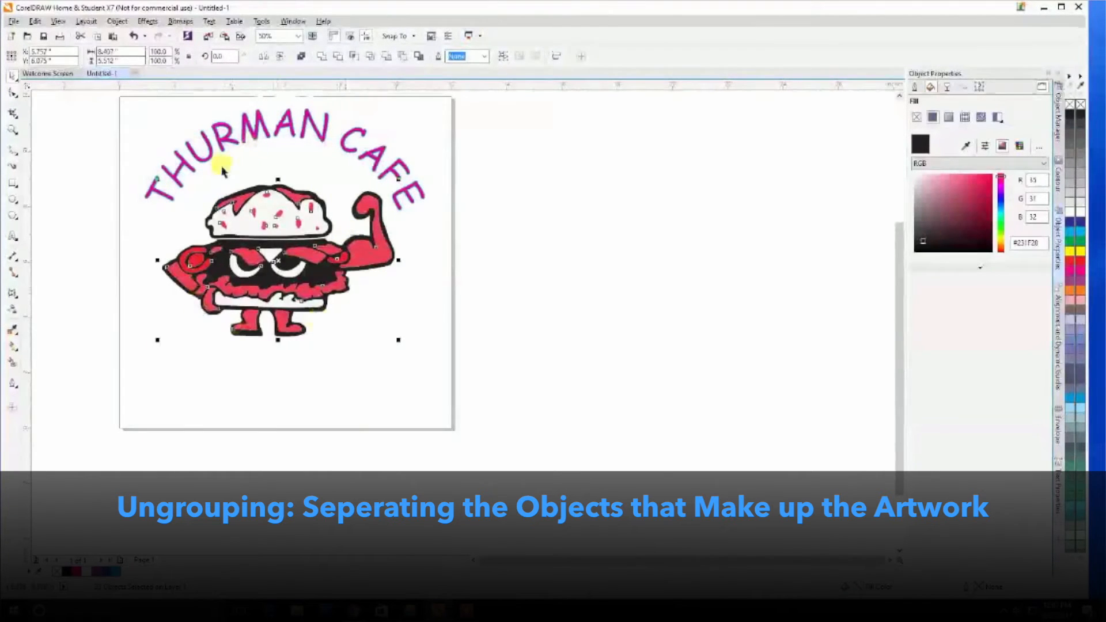
left_click(423, 304)
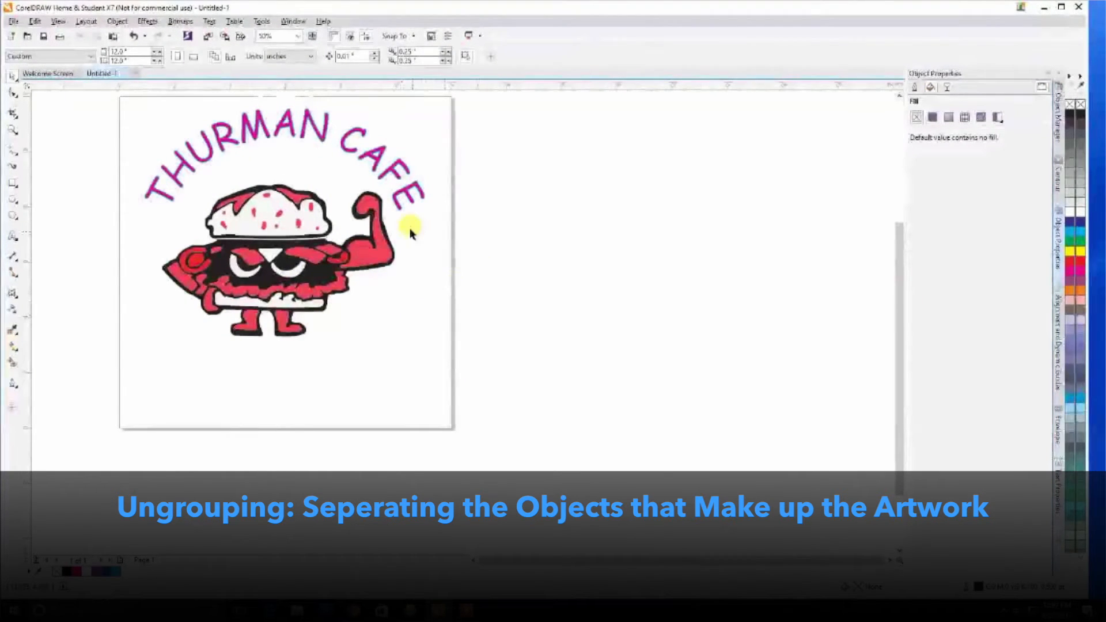
List the ungrouped curves in the Object Manager, try moving the flexed arm's red fill out of its outline, and undo the move
left_click(1057, 118)
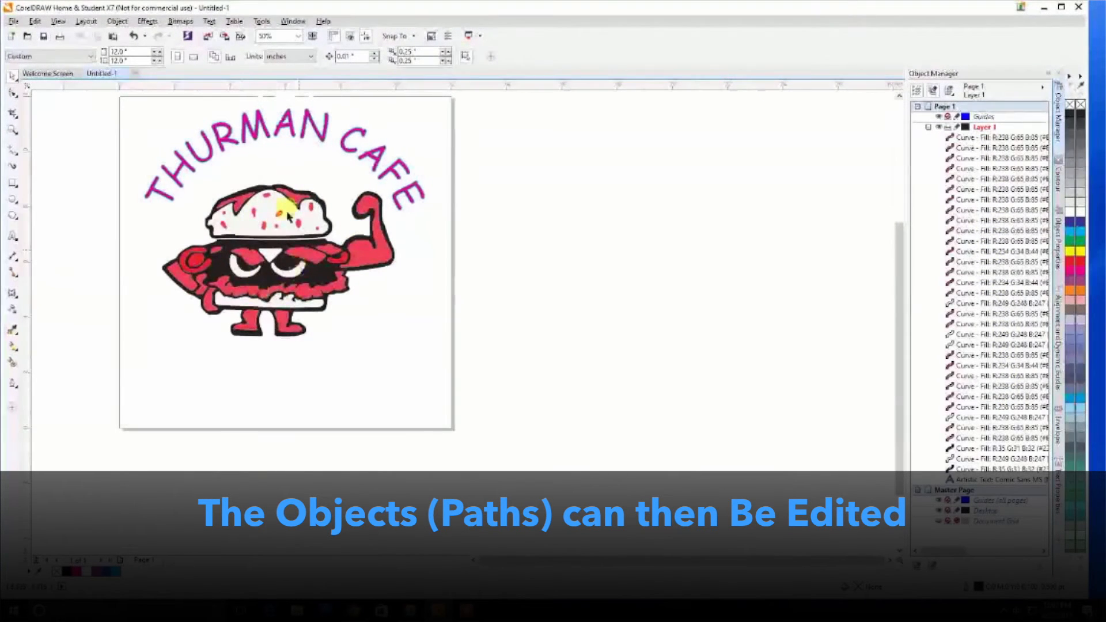
left_click(370, 249)
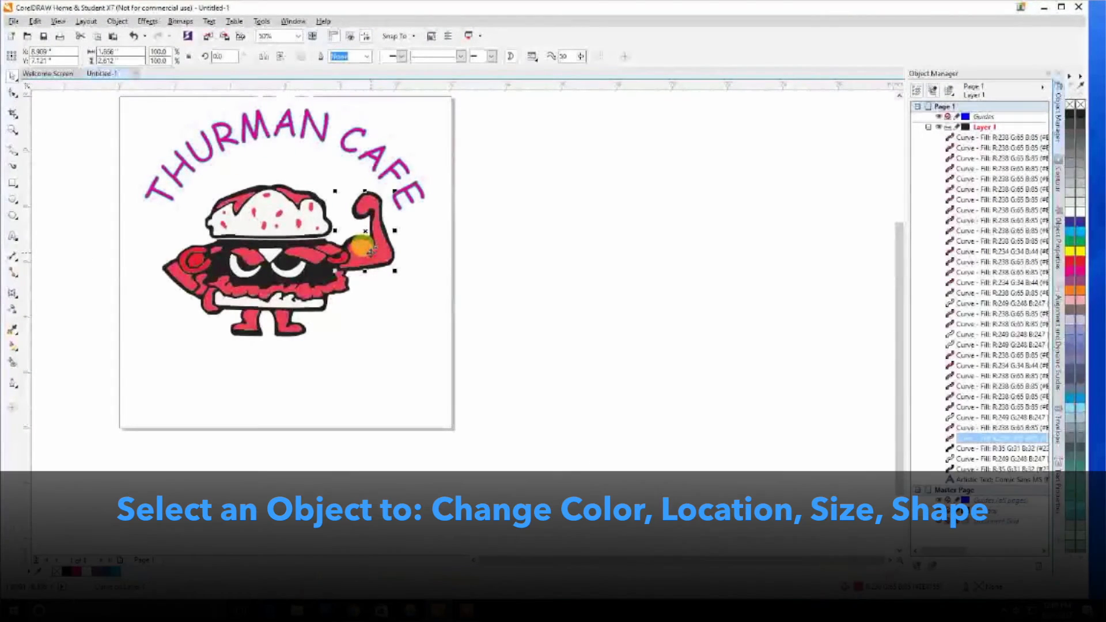
left_click_drag(371, 250, 417, 262)
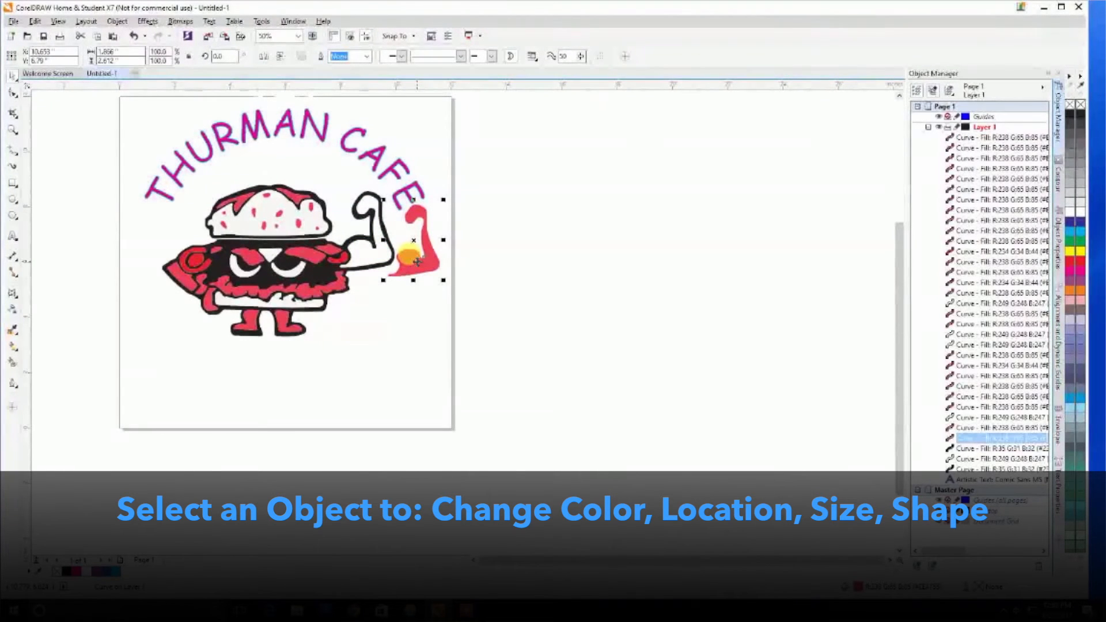
key("ctrl+z")
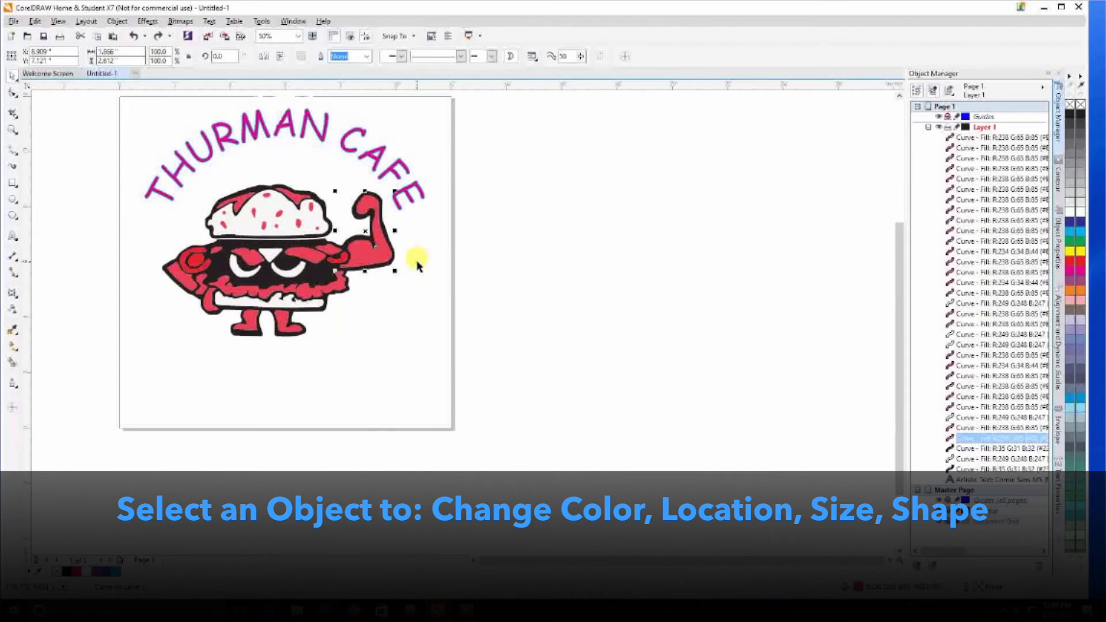
Recolor the flexed arm's fill to pure yellow in the CMYK model, with magenta 0 and yellow 100, and clear the selection
left_click(1060, 241)
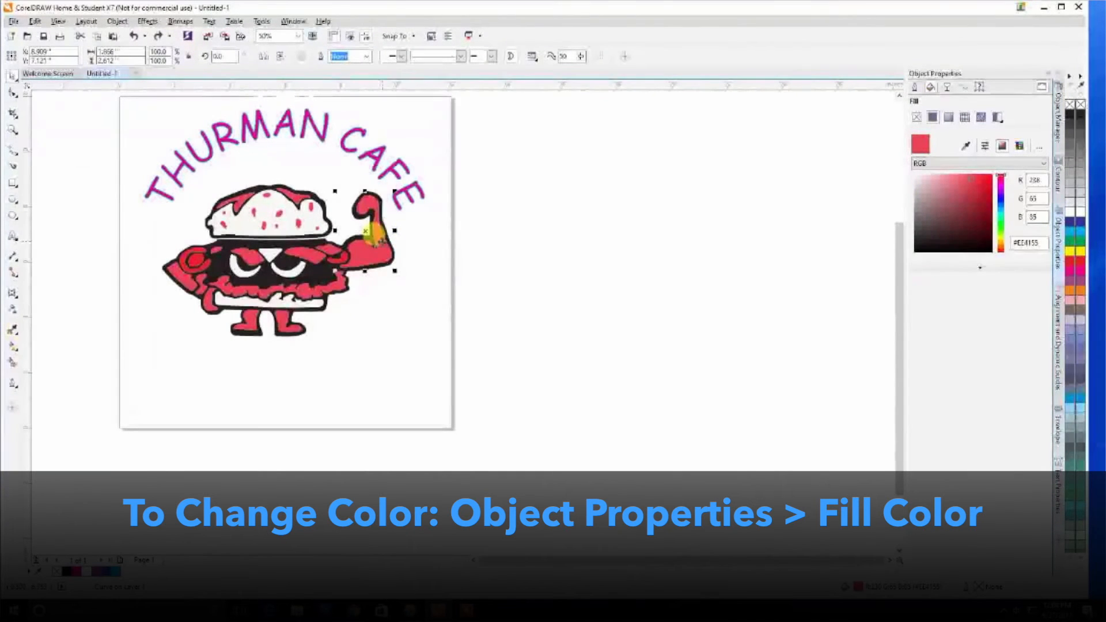
left_click(980, 163)
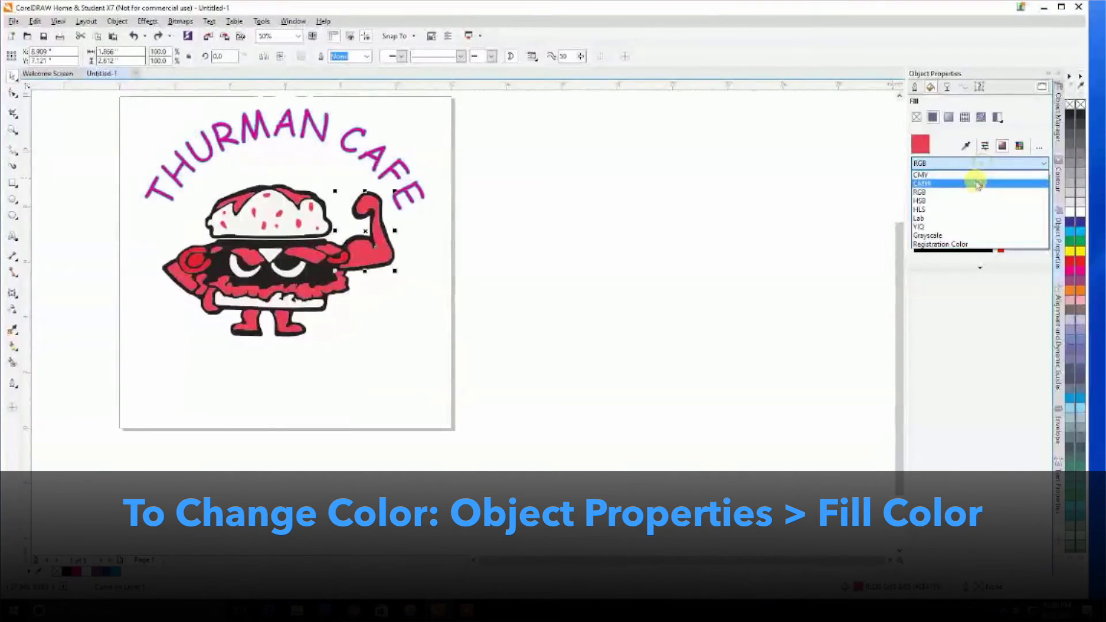
left_click(978, 184)
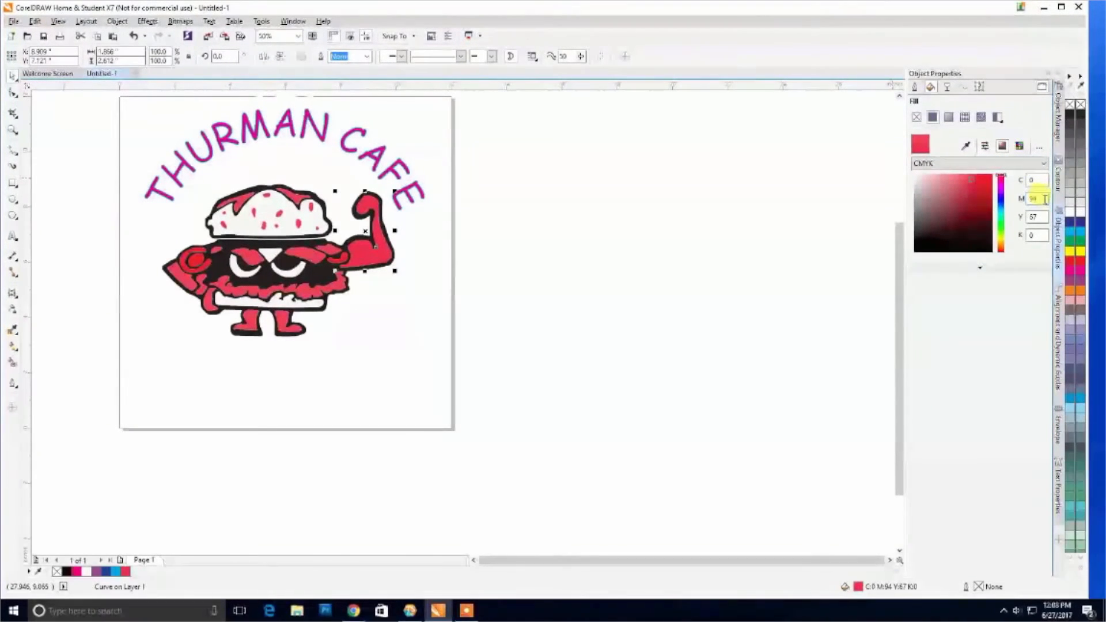
left_click_drag(1045, 199, 1002, 198)
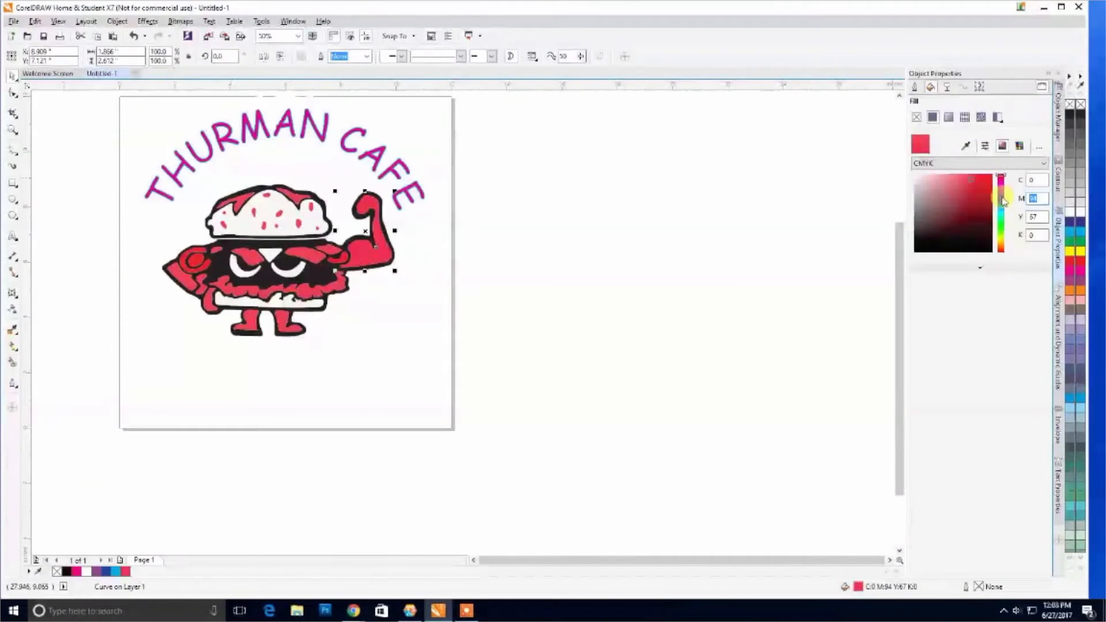
type("0")
key("Tab")
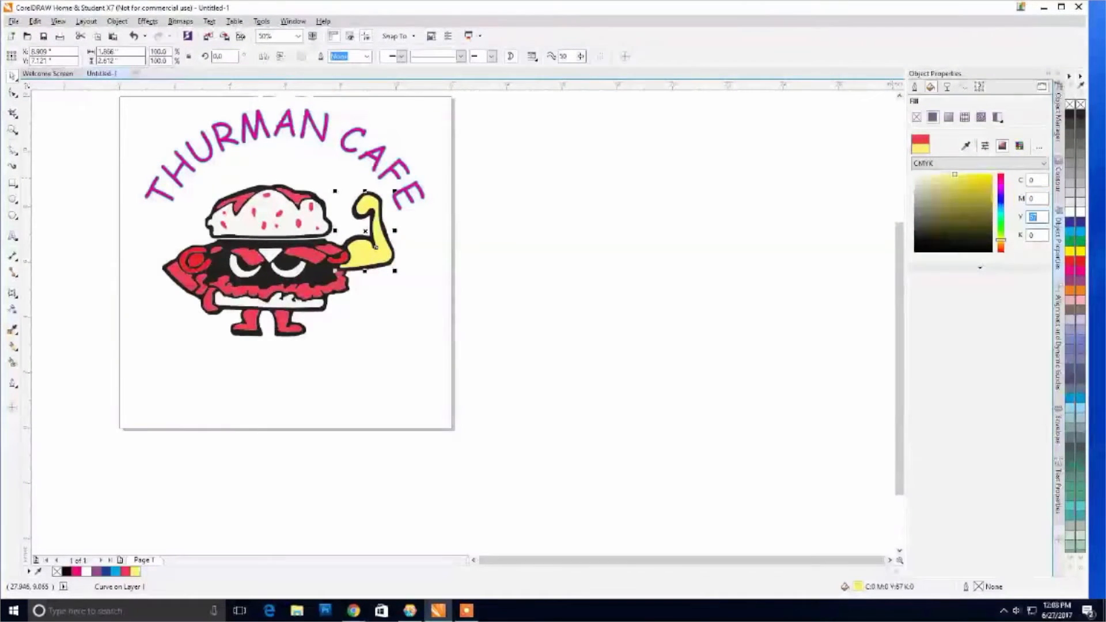
left_click(375, 247)
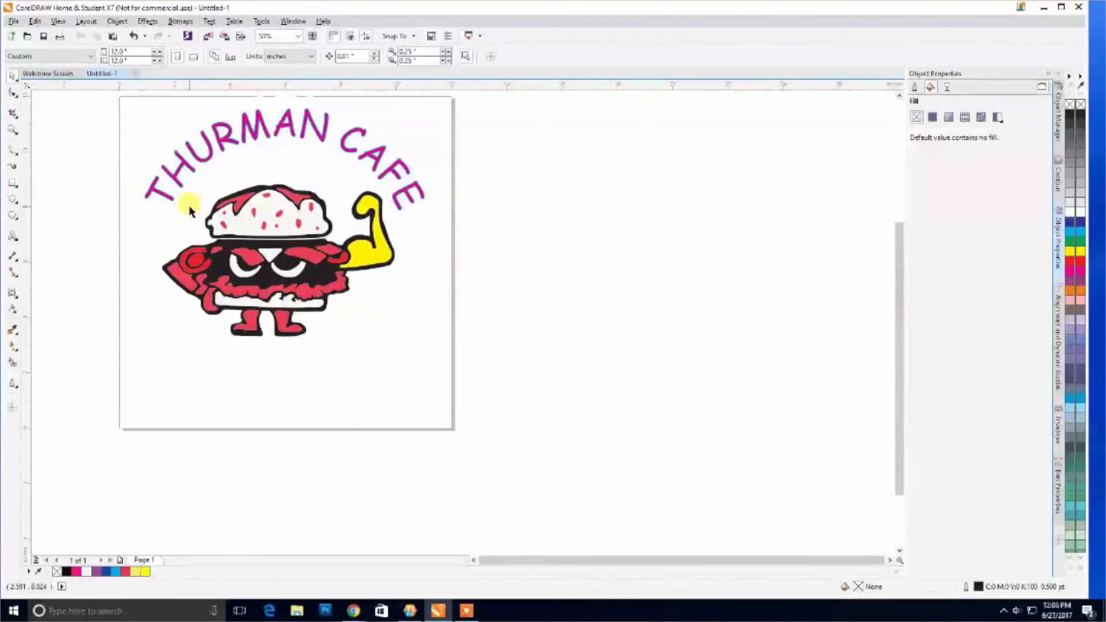
Try reshaping the yellow arm by pulling a node on its lower edge downward with the Shape tool, and undo the change
left_click(363, 244)
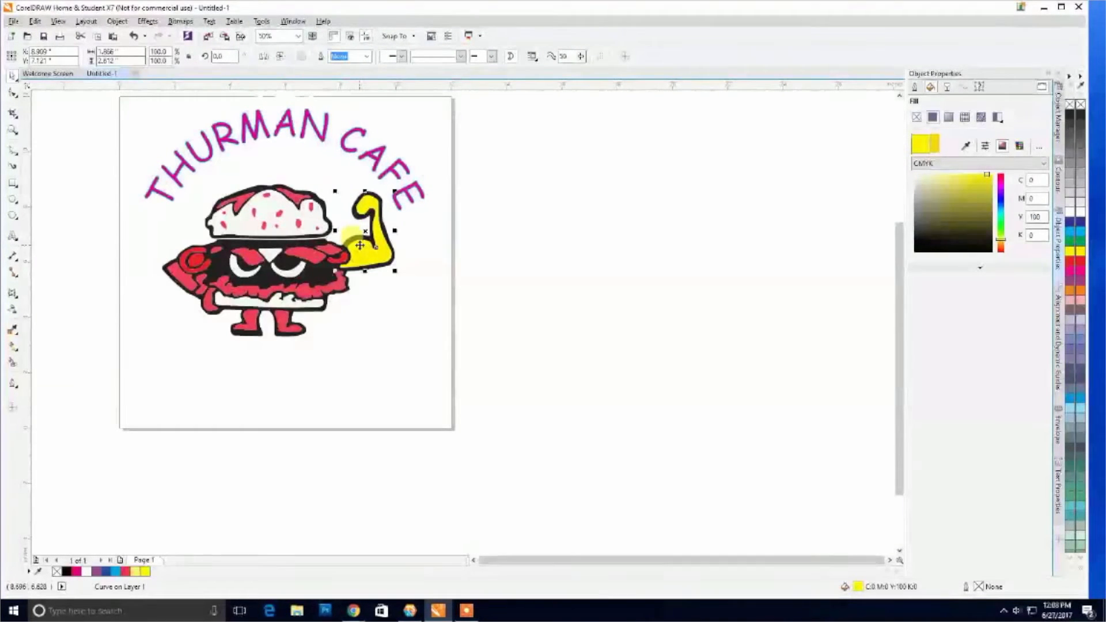
key("F10")
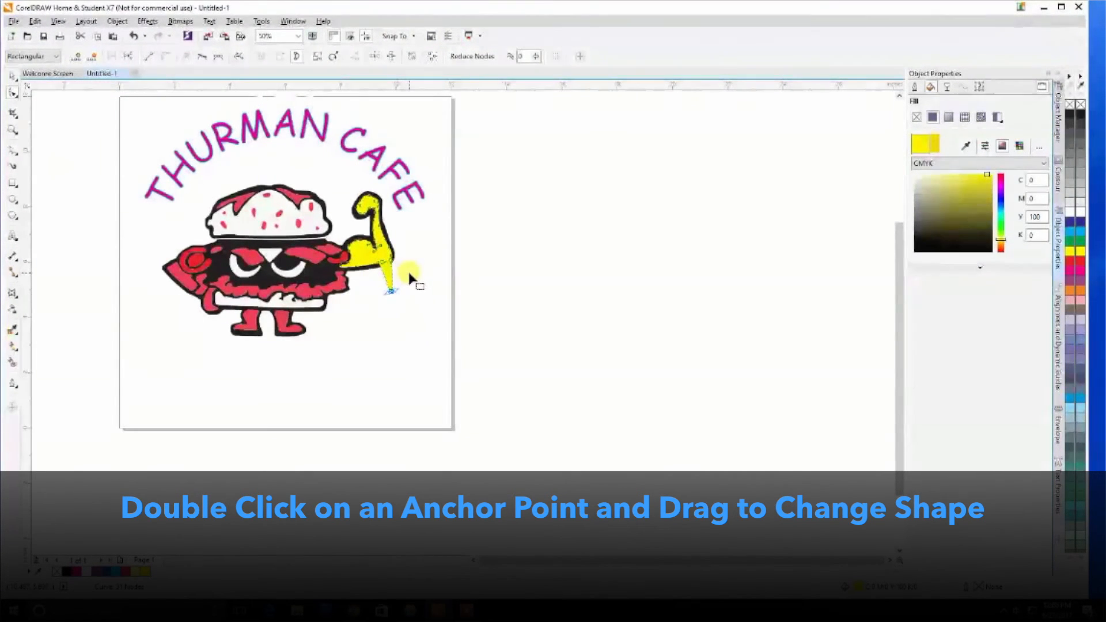
key("ctrl+z")
left_click(14, 77)
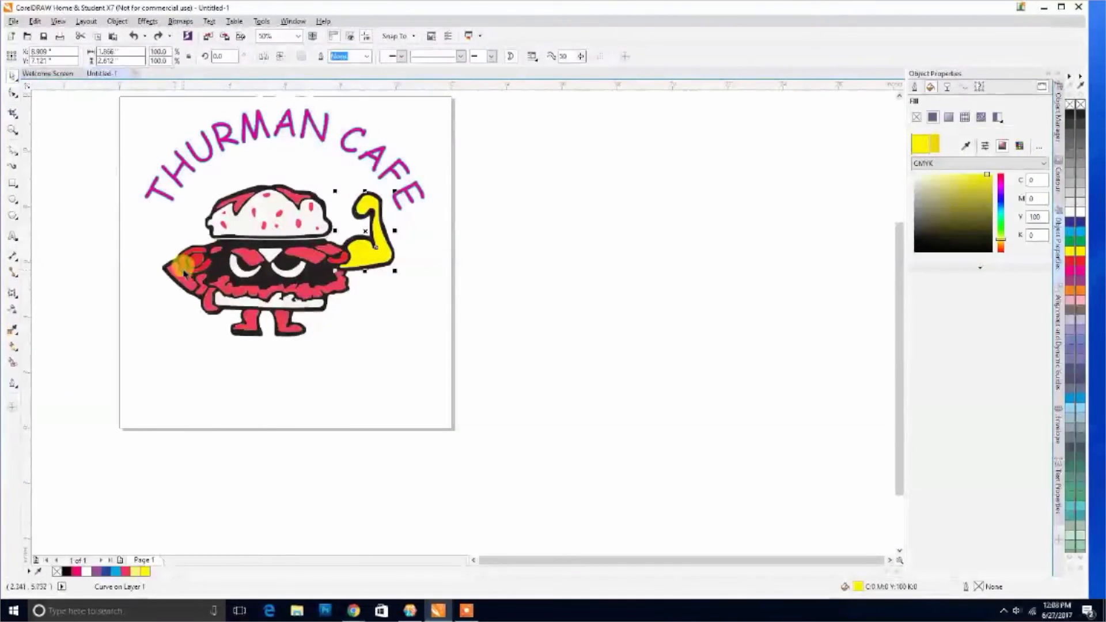
Check the fill colors of the burger's other arm and the red circle beside it, and clear the selection
left_click(179, 279)
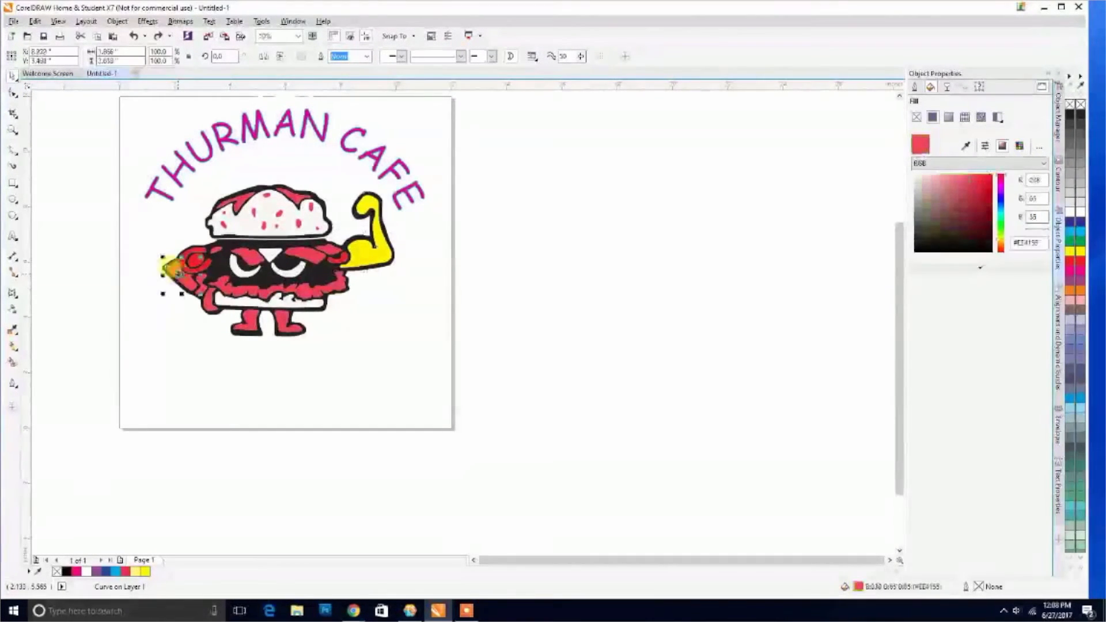
left_click(193, 263)
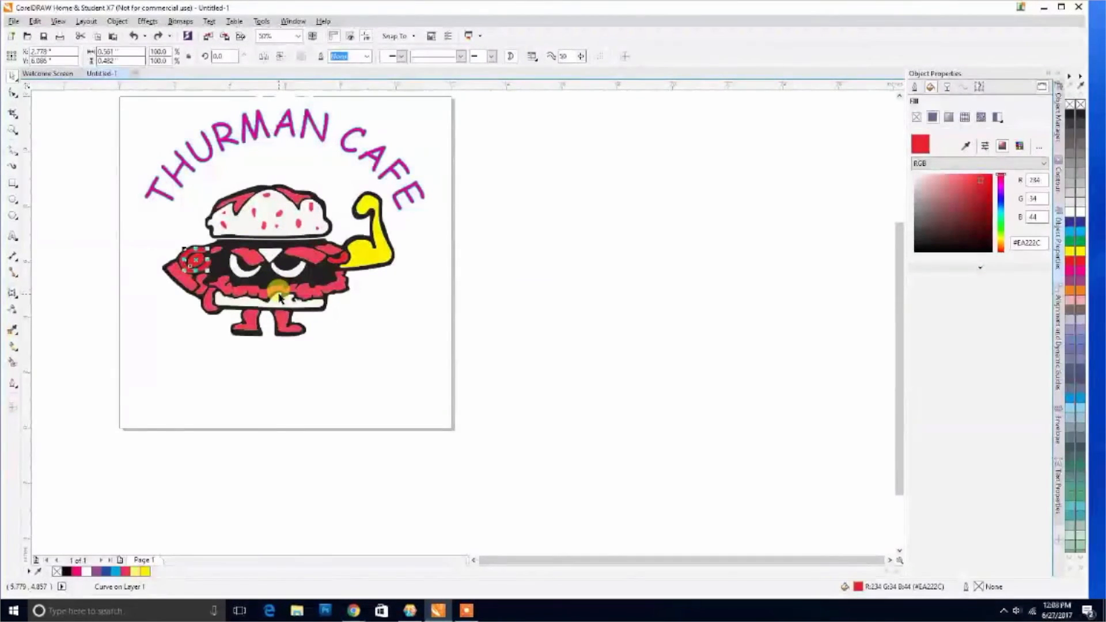
left_click(352, 301)
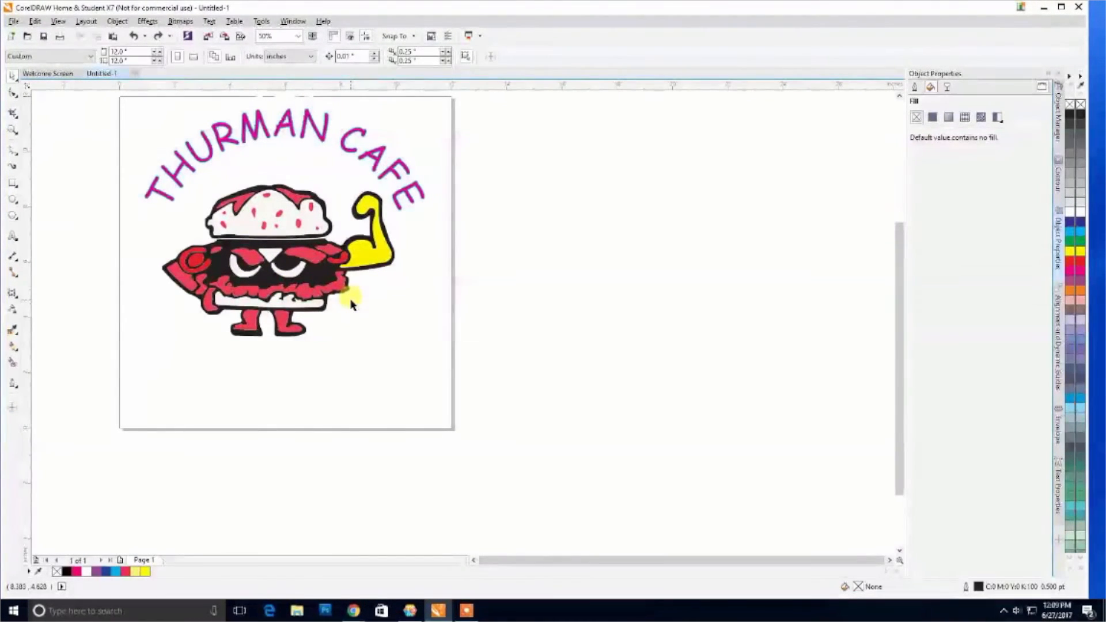